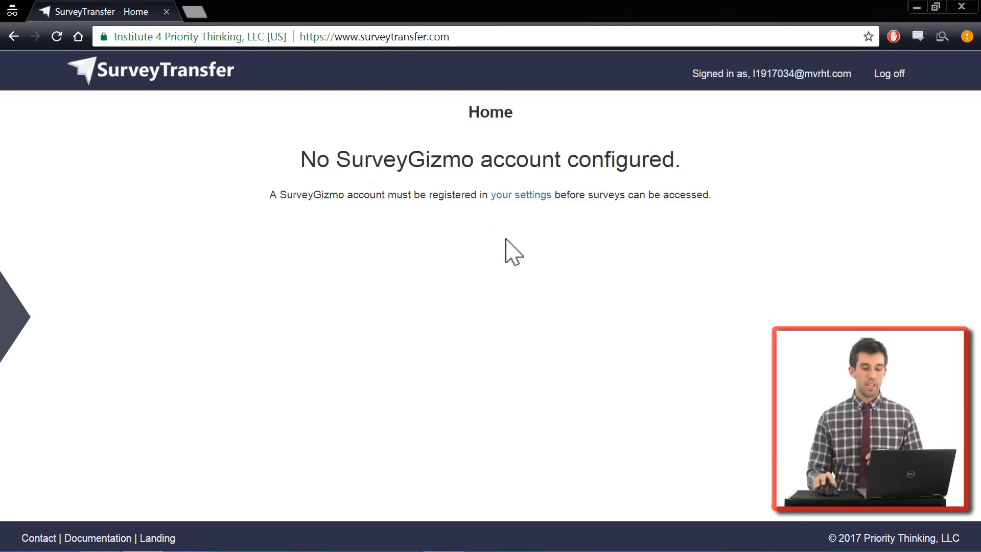
Copy the API key from the sticky note, paste it into the SurveyGizmo account settings and submit it.
left_click(518, 198)
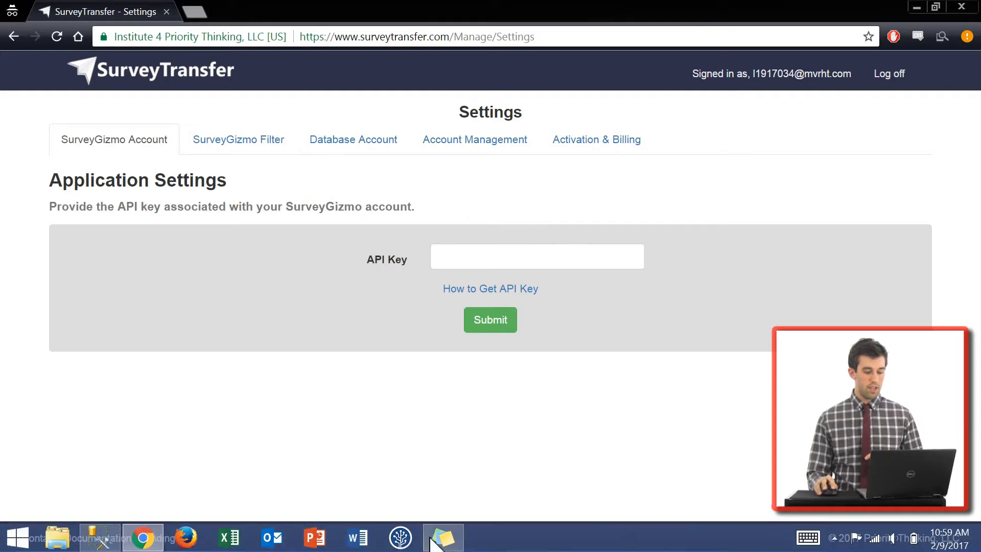
left_click(443, 537)
left_click(930, 263)
left_click_drag(954, 245, 716, 219)
key("ctrl+c")
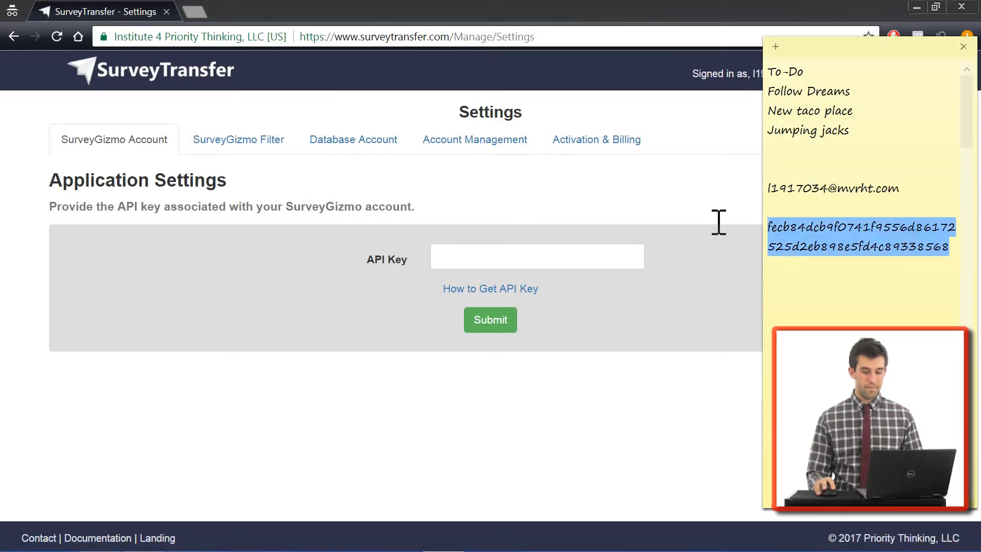
left_click(525, 263)
key("ctrl+v")
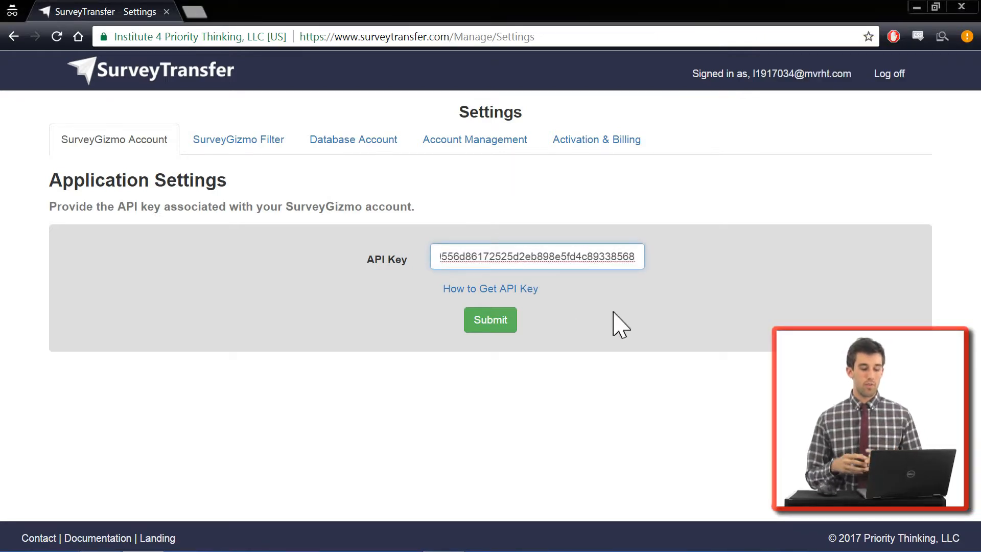
left_click(490, 323)
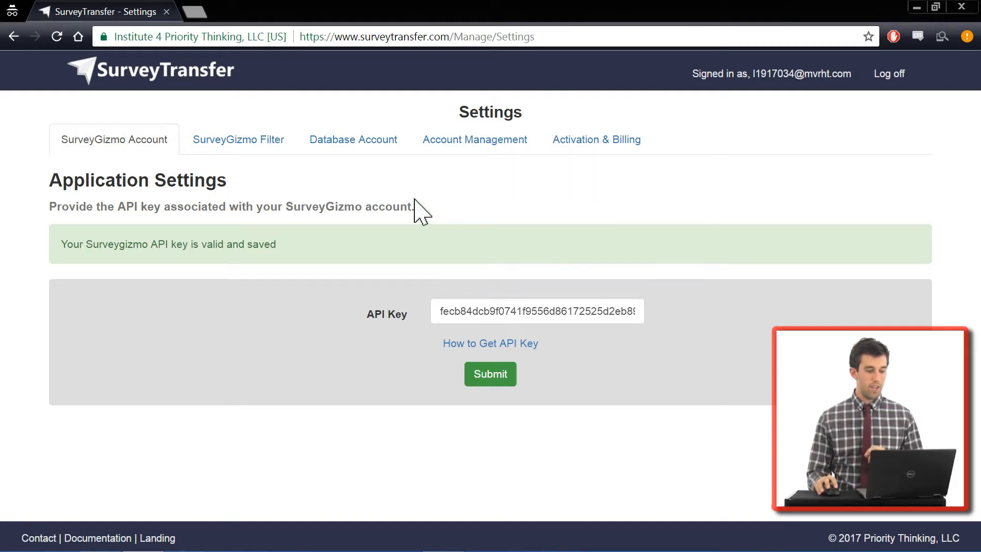
Remove Everyone, Team 2, Team 1 and both Slynet teams from the SurveyGizmo filter's list of teams shown on the Home page.
left_click(199, 78)
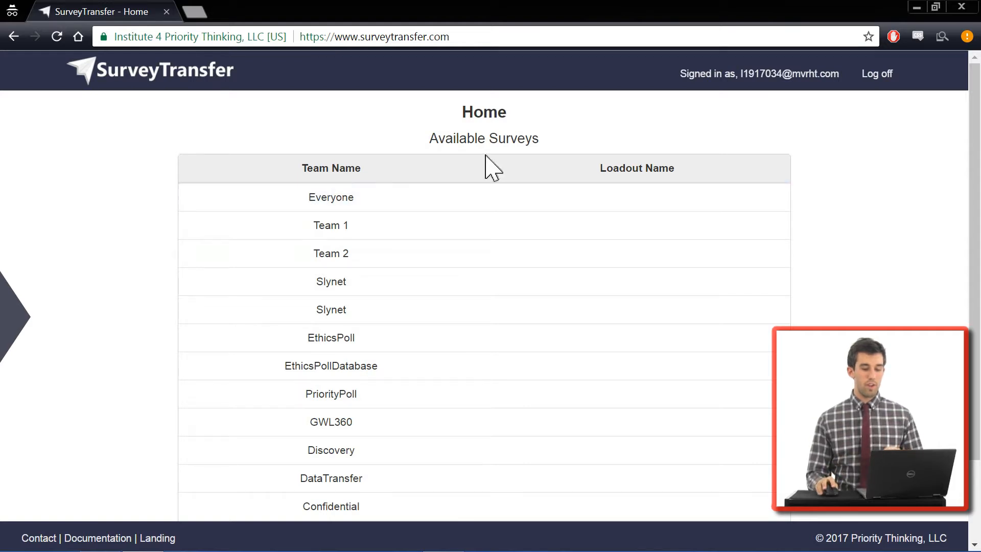
left_click(750, 81)
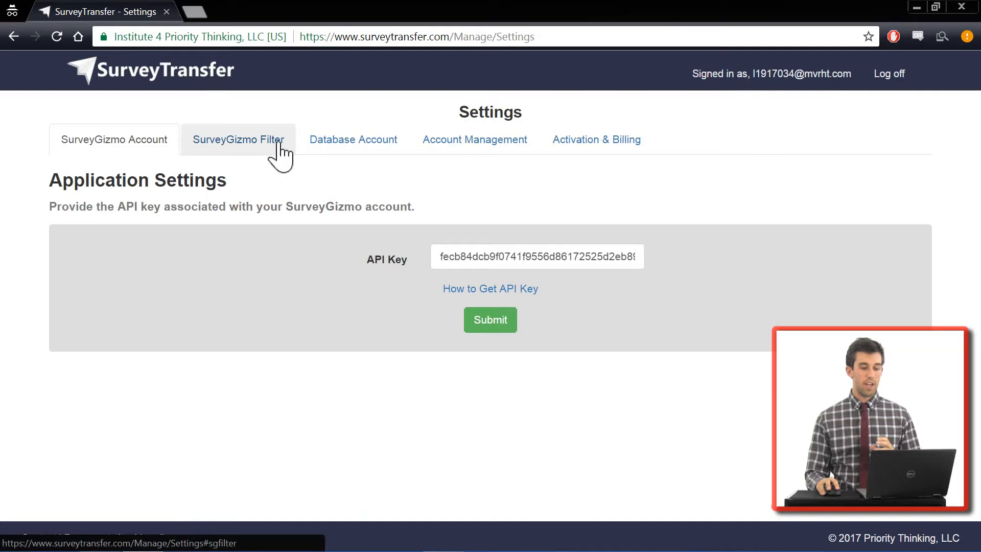
left_click(283, 150)
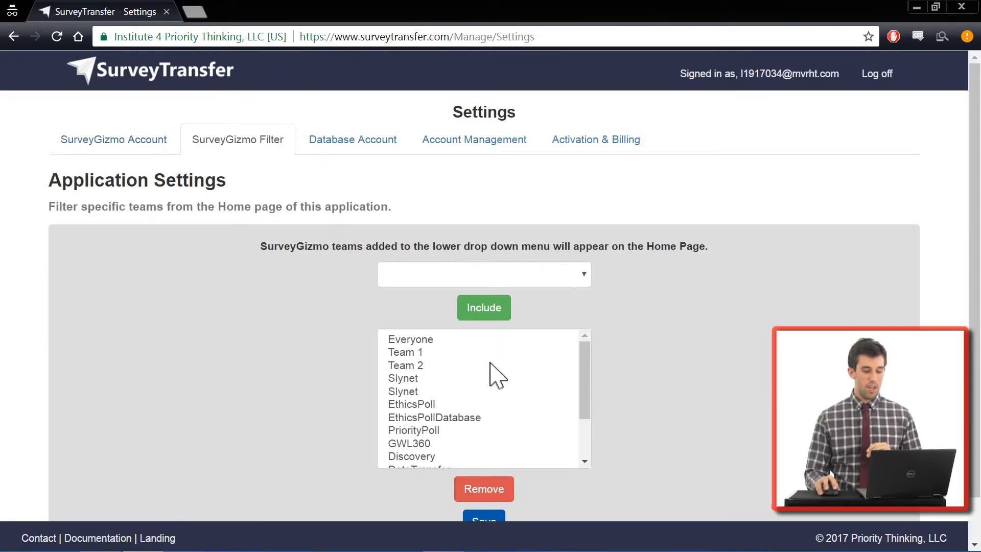
left_click(444, 341)
left_click(467, 490)
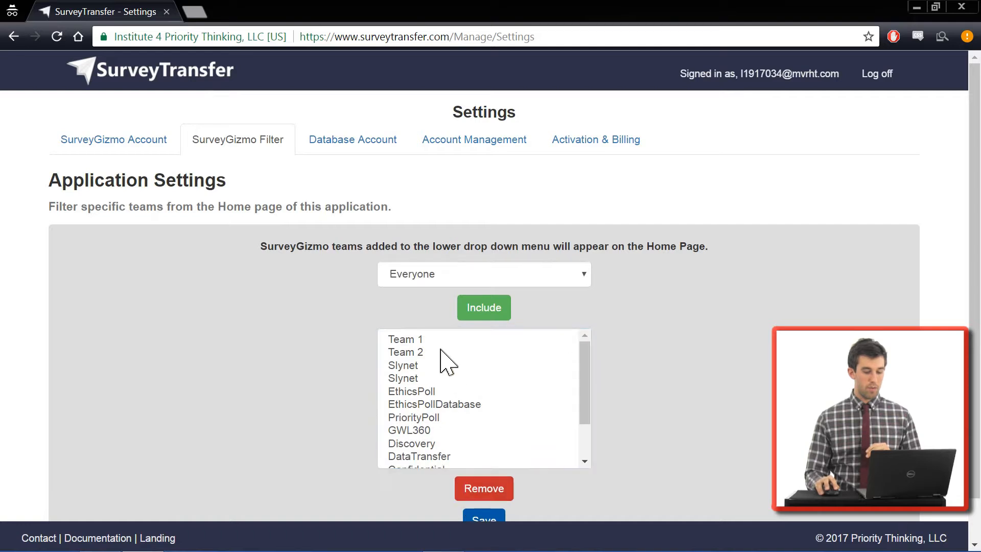
left_click(441, 352)
left_click(482, 491)
left_click(443, 340)
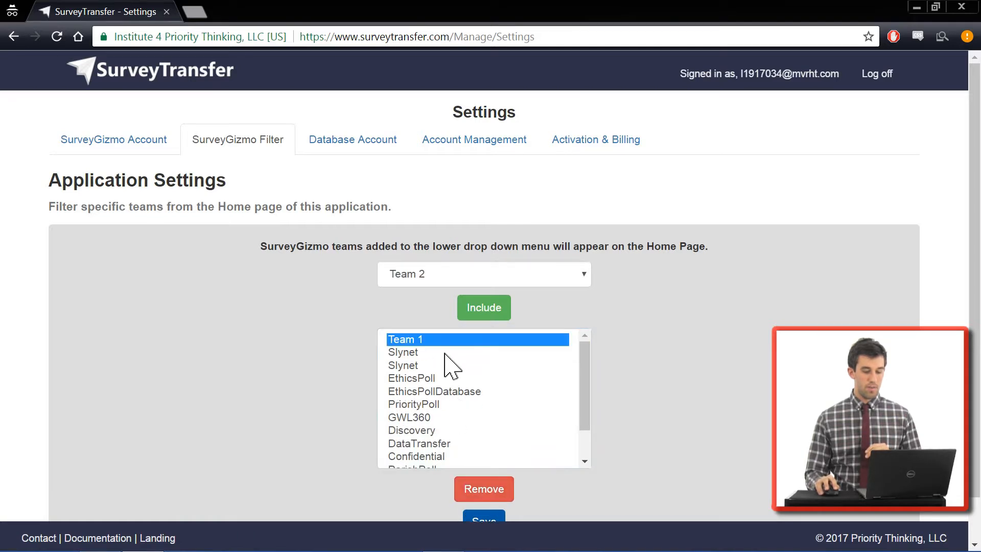
left_click(475, 491)
left_click(436, 340)
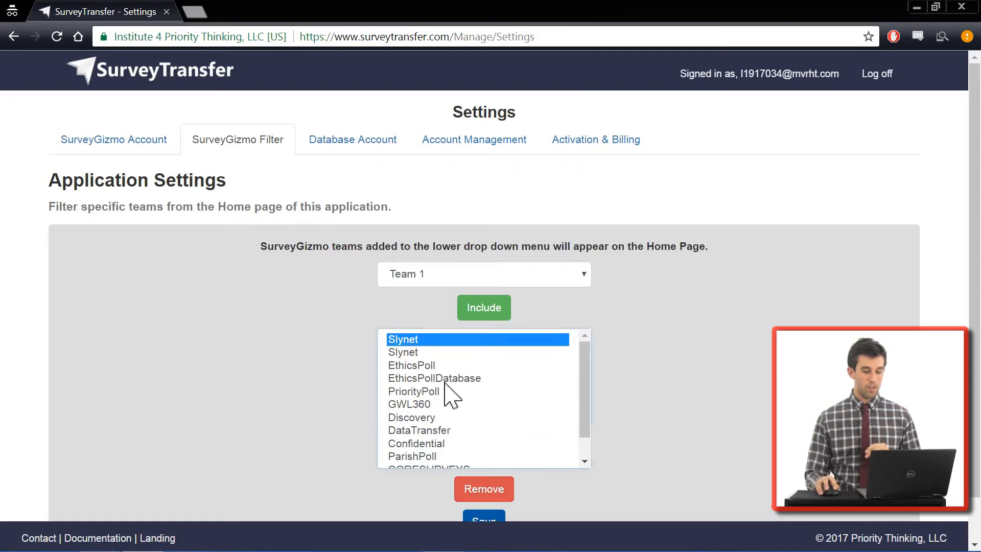
left_click(474, 491)
left_click(427, 339)
left_click(487, 490)
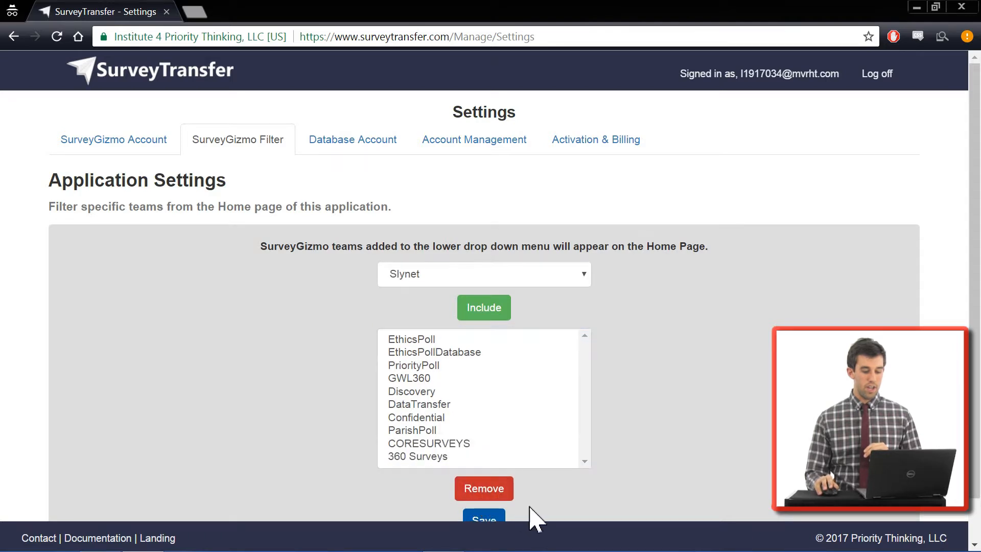
Save the SurveyGizmo team filter and return to the Home page's list of available surveys.
scroll(532, 514, "down", 1)
scroll(490, 489, "up", 1)
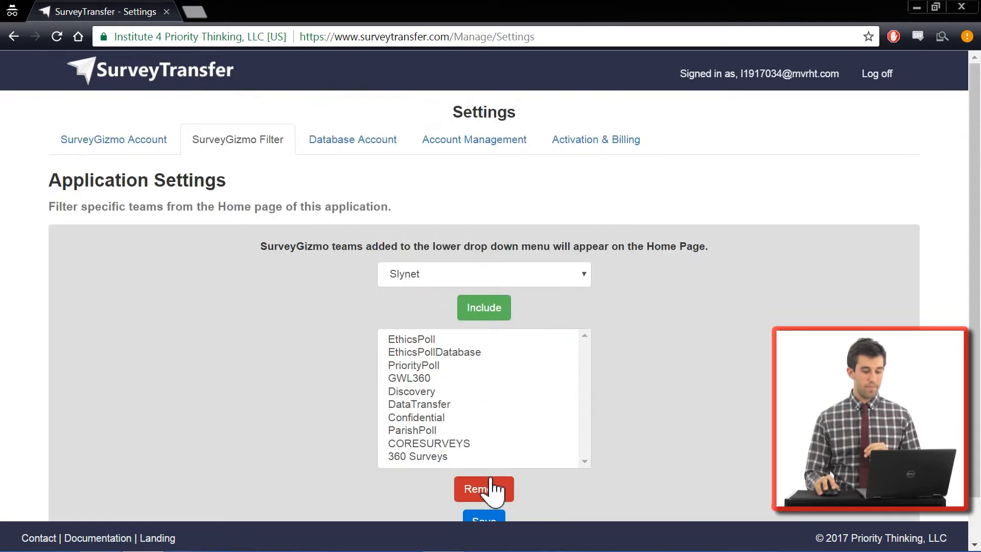
left_click(492, 489)
left_click(197, 80)
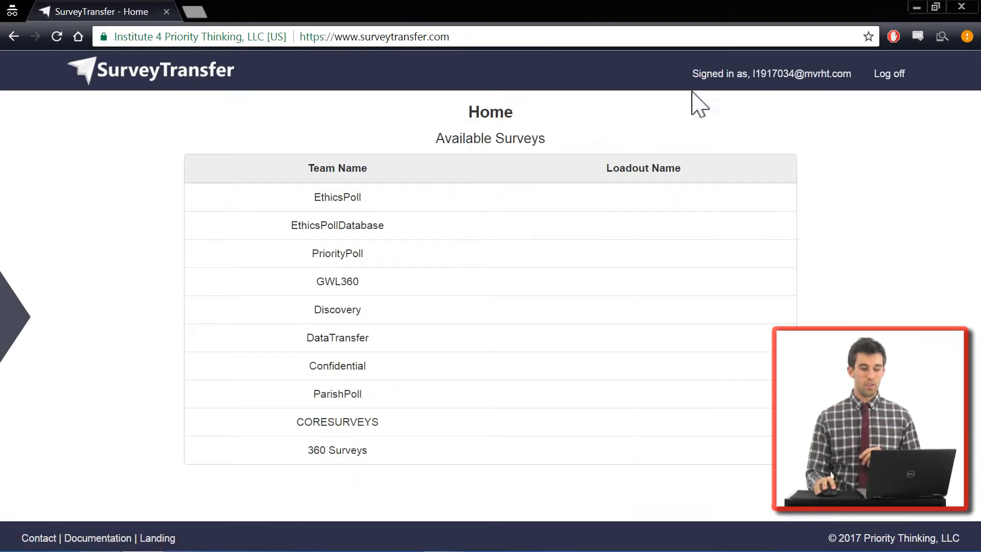
Open the database account settings, then switch to SQL Server Management Studio and copy the server name from its connection dialog.
left_click(767, 76)
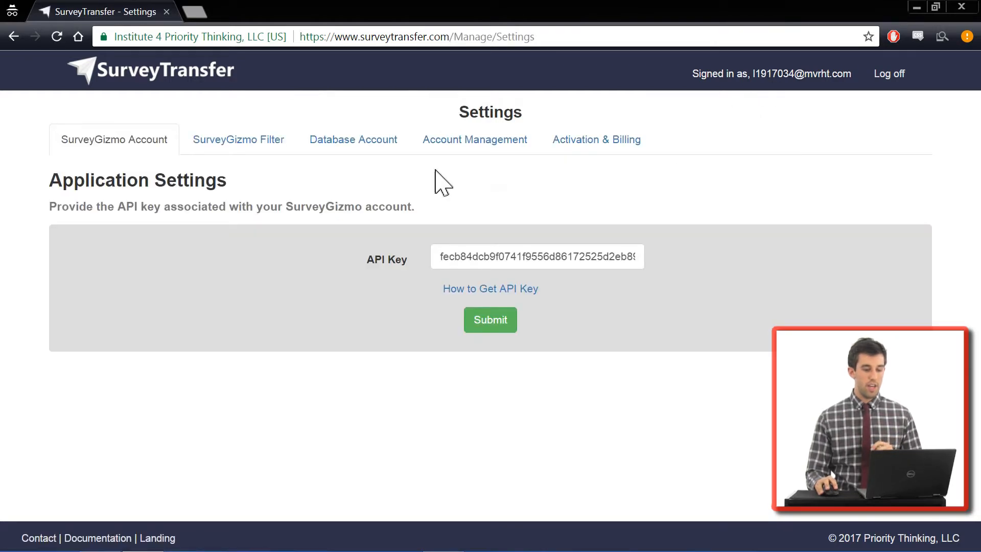
left_click(375, 153)
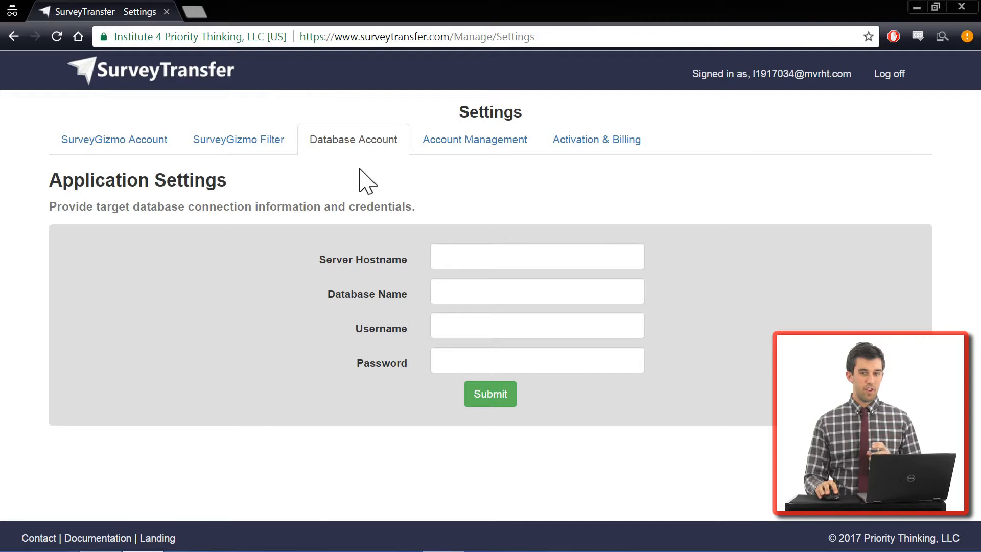
mouse_move(105, 544)
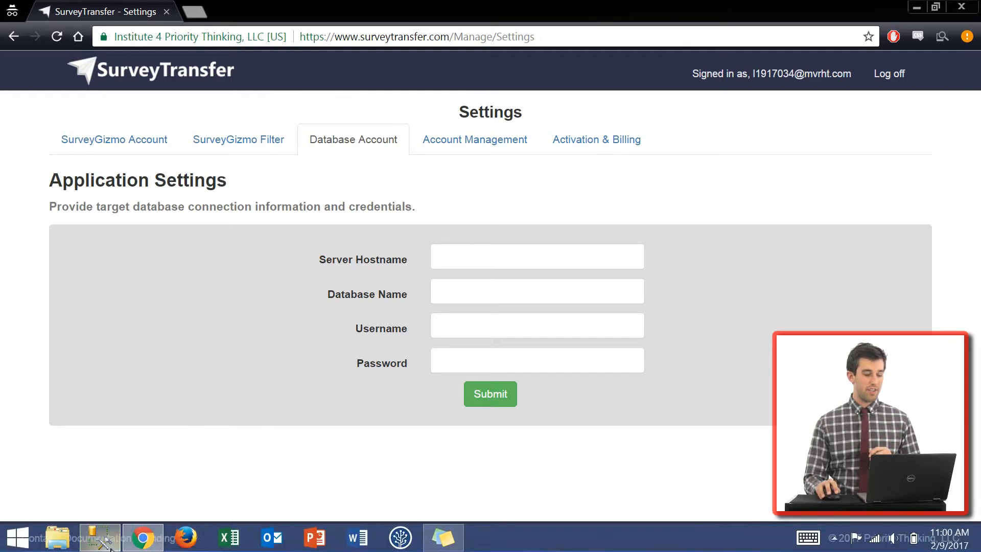
left_click(101, 540)
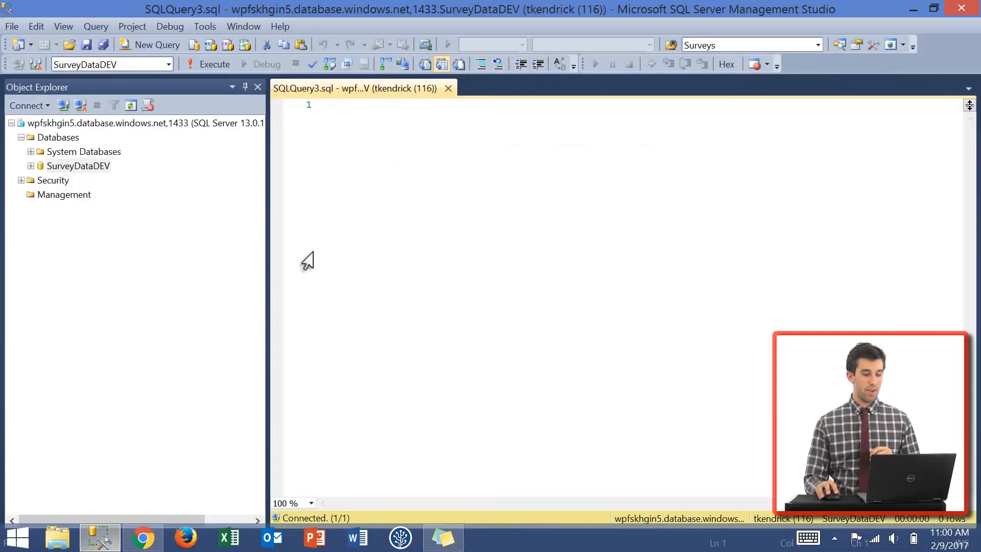
left_click(68, 125)
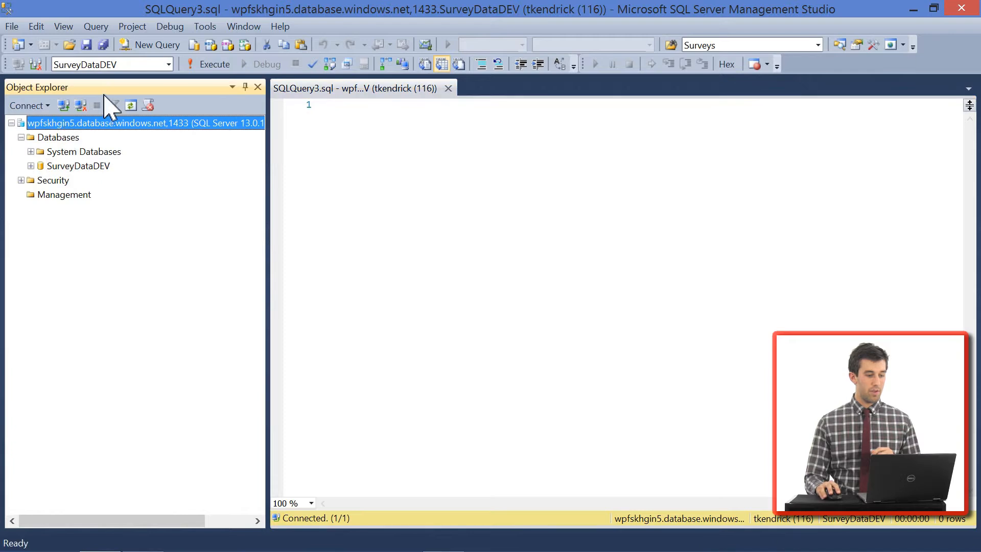
left_click(64, 106)
left_click(605, 190)
left_click_drag(617, 191, 437, 192)
key("ctrl+c")
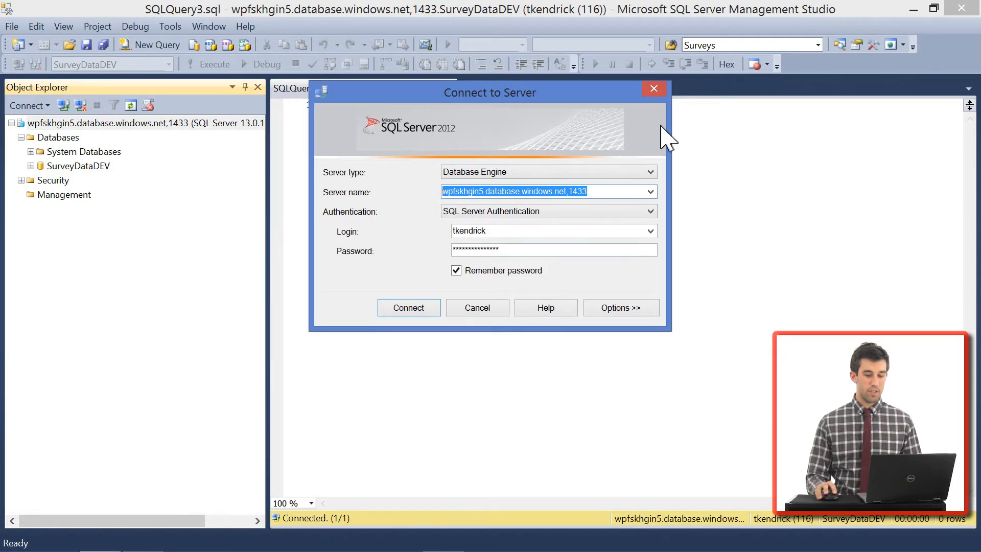
left_click(654, 89)
left_click(914, 9)
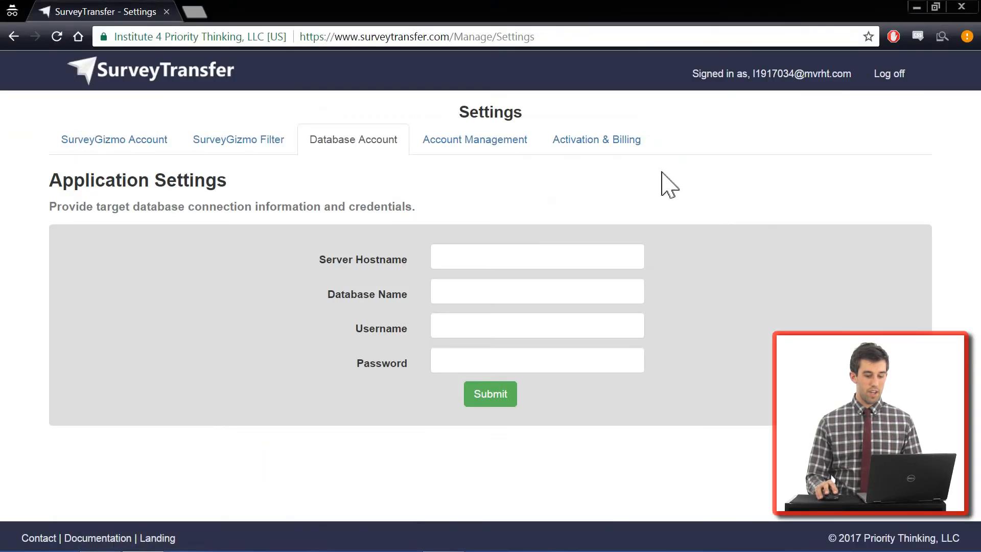
Submit the database connection with hostname wpfskhgin5.database.windows.net,1433, database SurveyDataDEV, and the account's username and password.
left_click(494, 262)
key("ctrl+v")
left_click(465, 287)
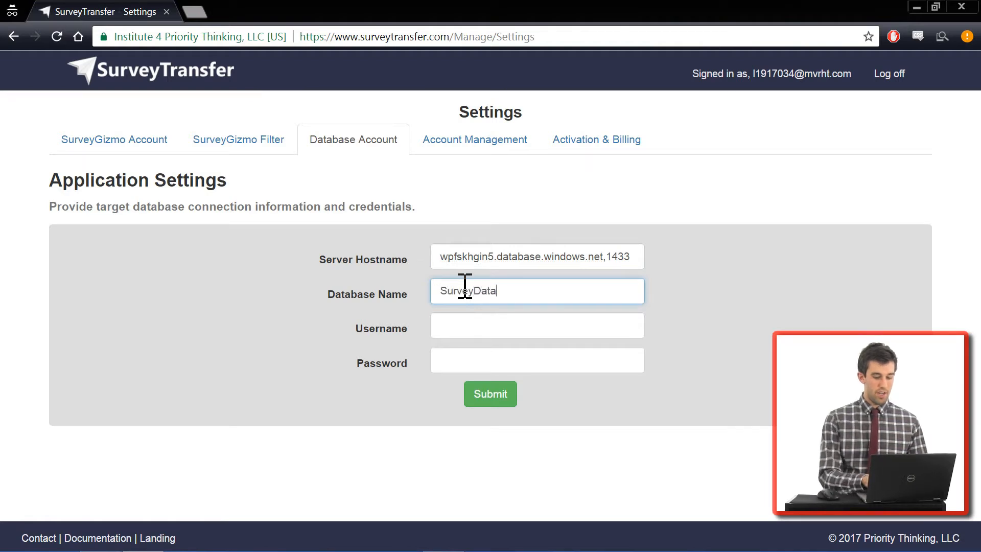
left_click(481, 329)
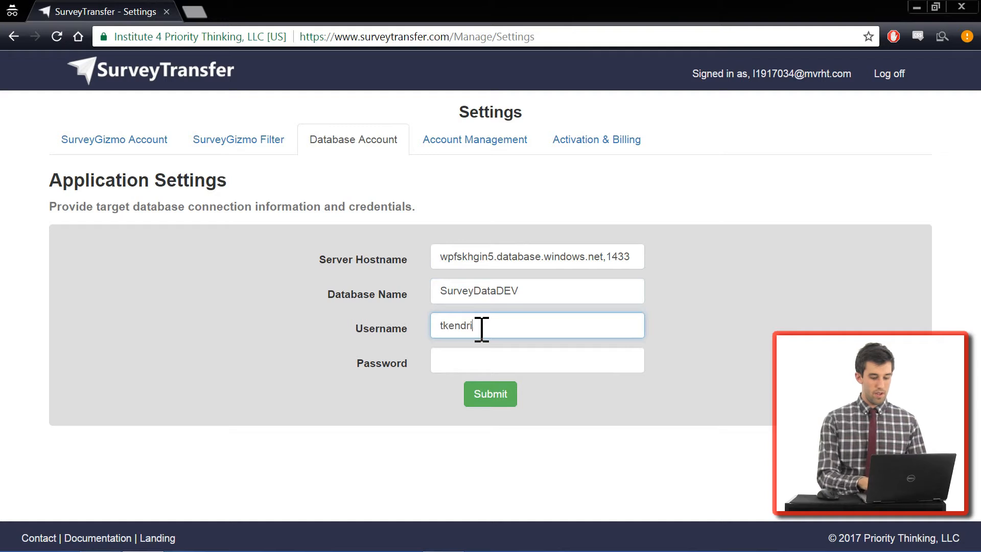
left_click(459, 364)
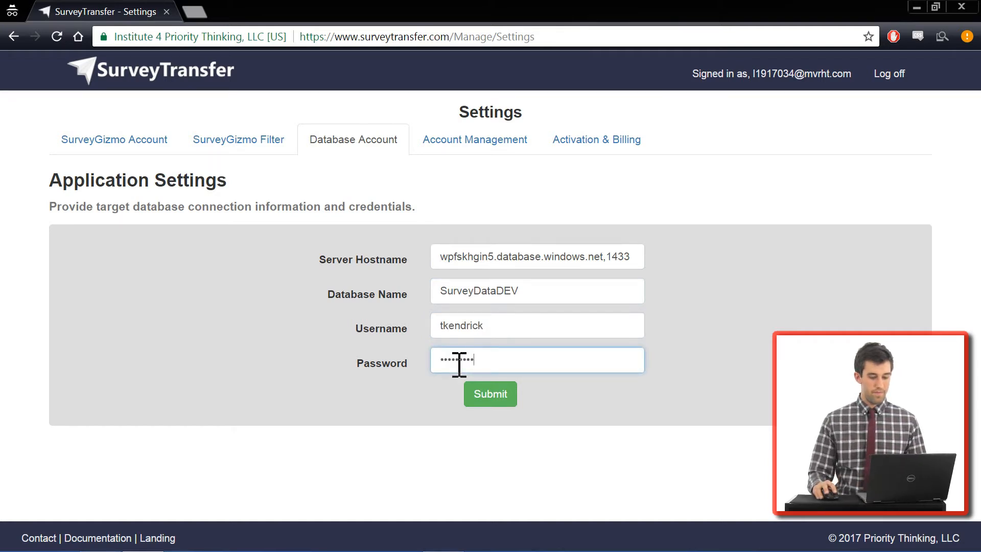
left_click(492, 401)
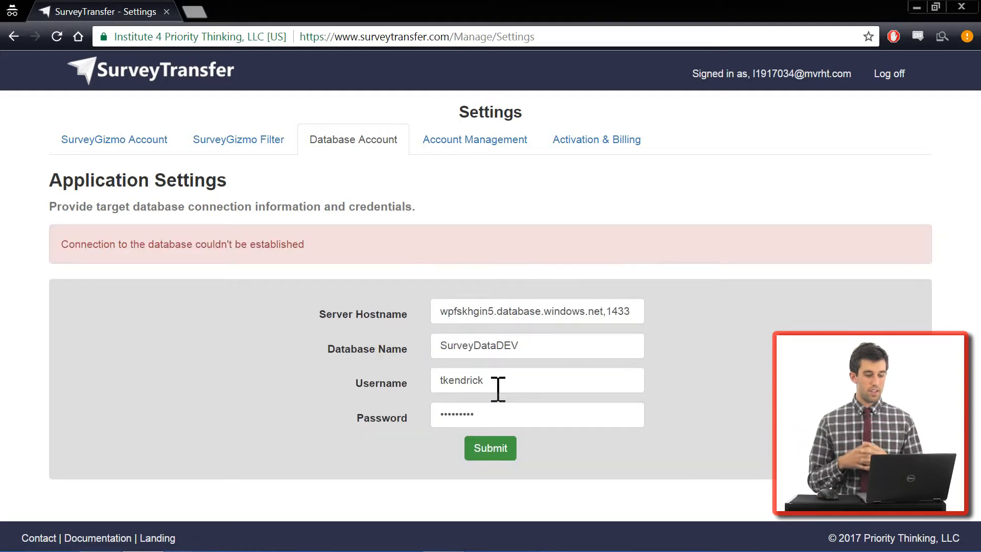
Replace the database account password with the correct one and resubmit the connection credentials.
double_click(495, 417)
key("BackSpace")
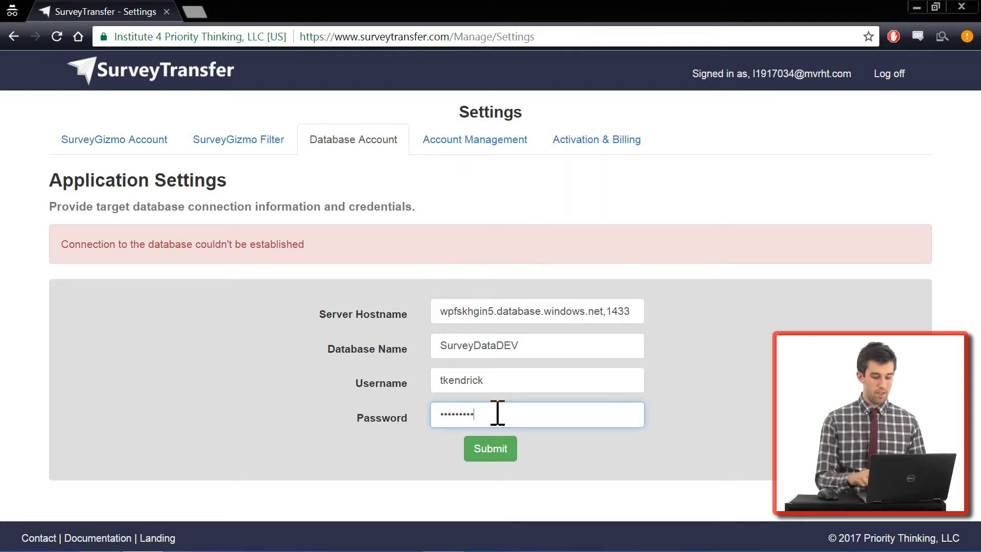
left_click(486, 457)
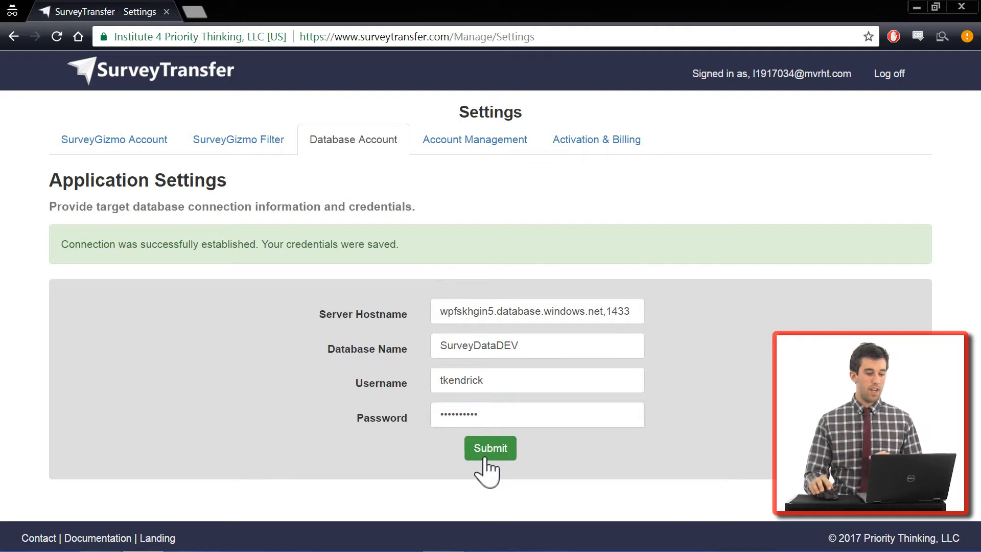
Review the account management details, the activation and billing information, and the payment form.
left_click(489, 146)
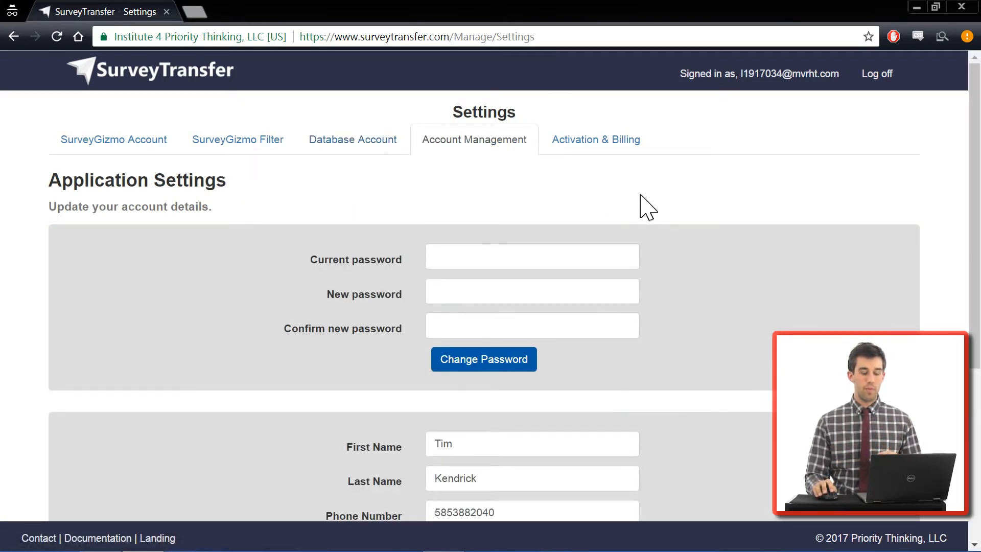
scroll(687, 127, "down", 5)
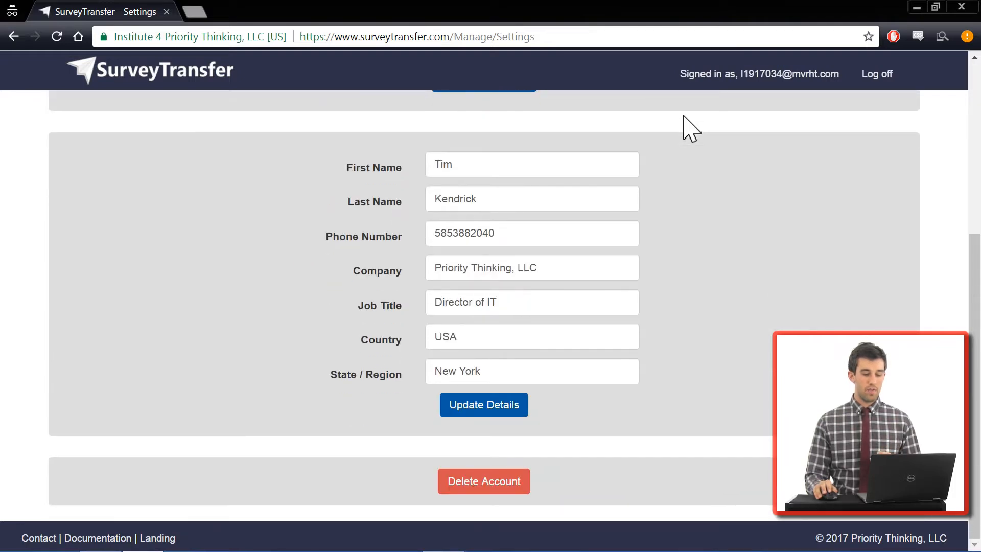
scroll(692, 175, "up", 5)
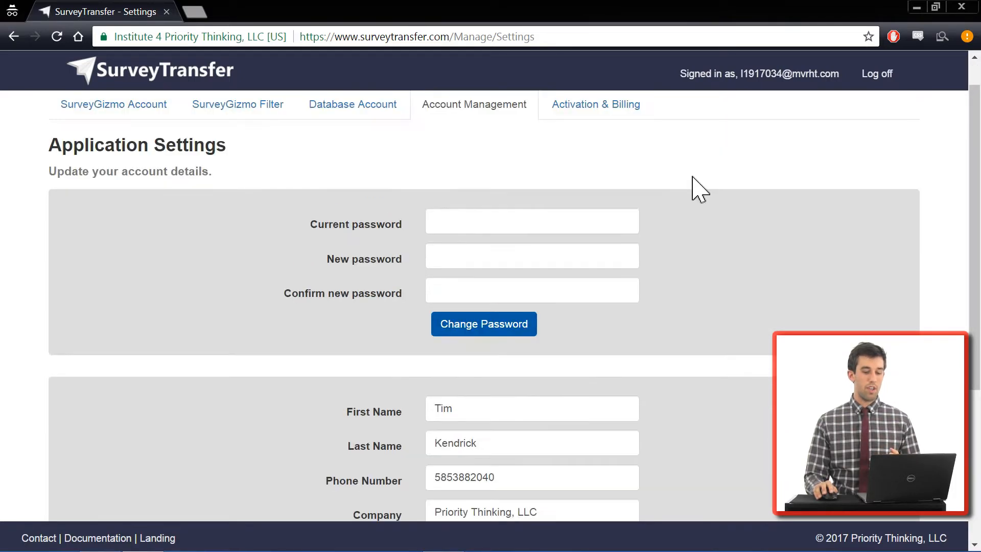
left_click(607, 153)
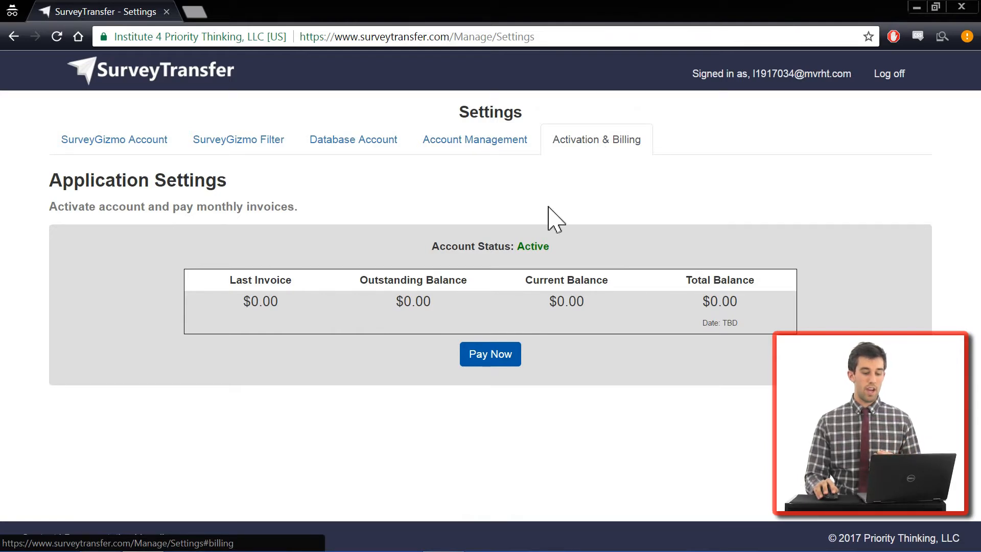
left_click(482, 355)
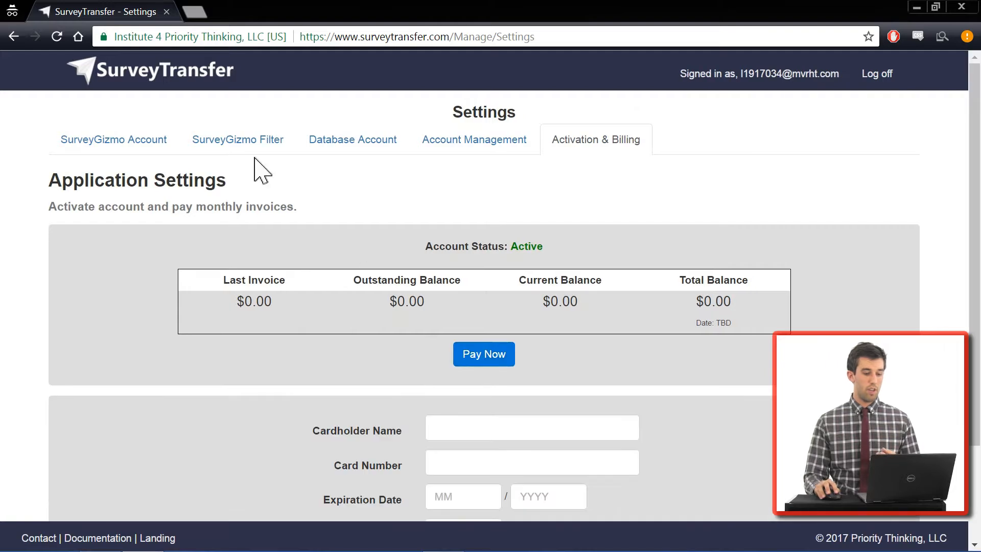
Create a loadout named 360_Surveys for the 360 Surveys team from the Home page.
left_click(189, 71)
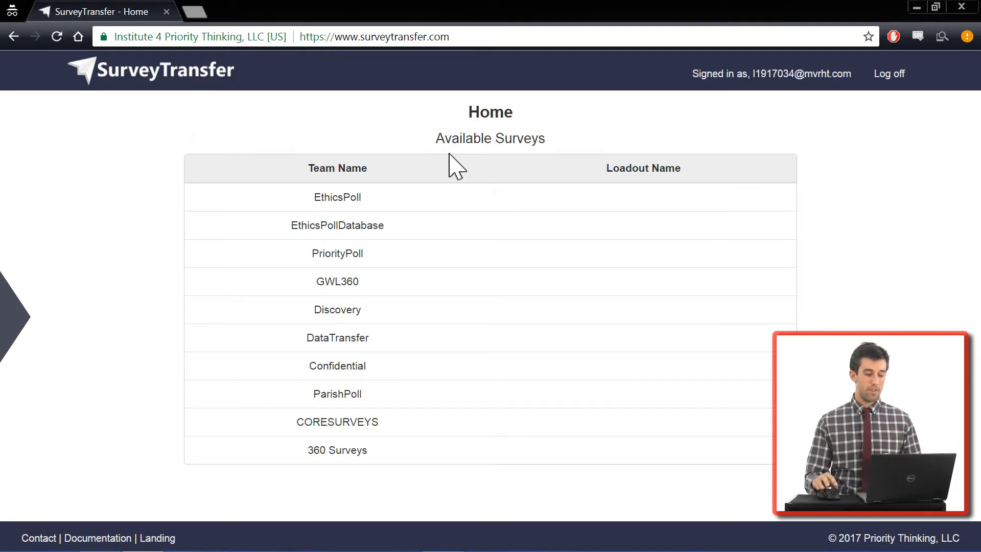
left_click(375, 454)
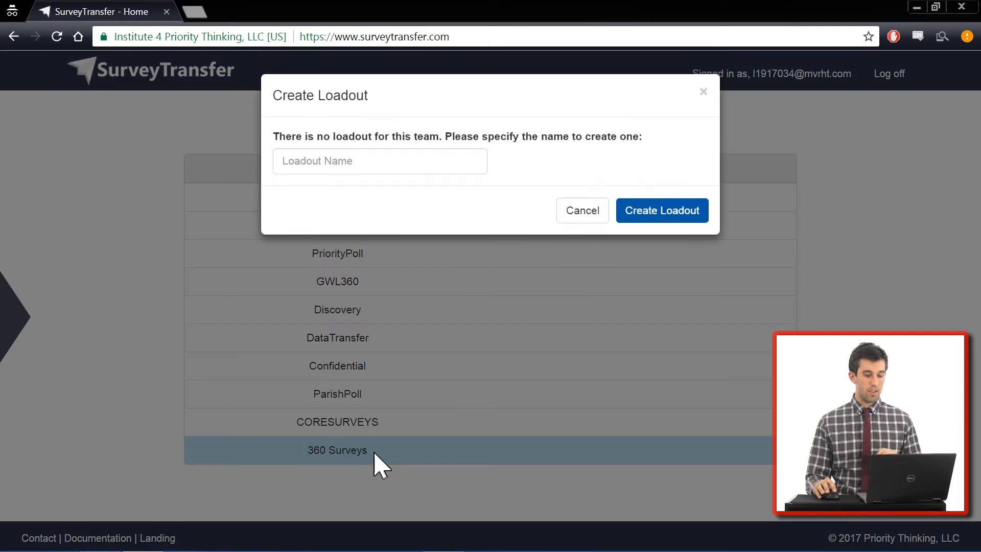
left_click(407, 158)
type("360_Surveys")
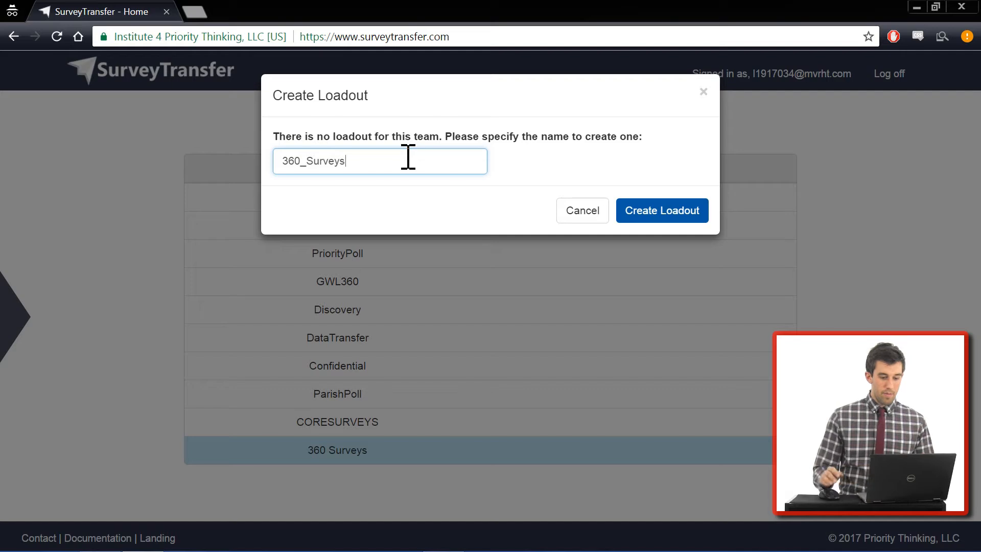
left_click(669, 219)
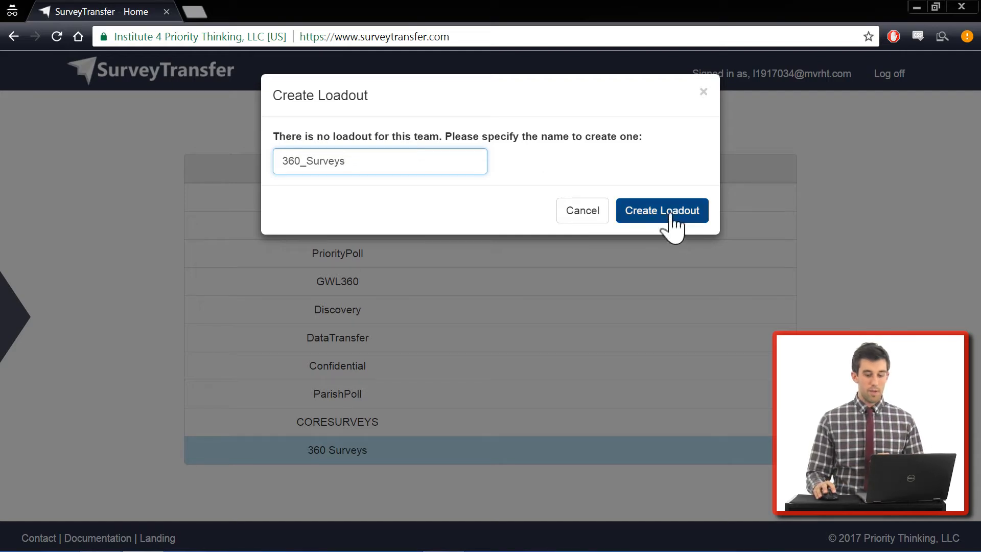
Confirm creation of the 360_Surveys loadout and open the Surveys presets for the 360 Surveys team.
left_click(681, 216)
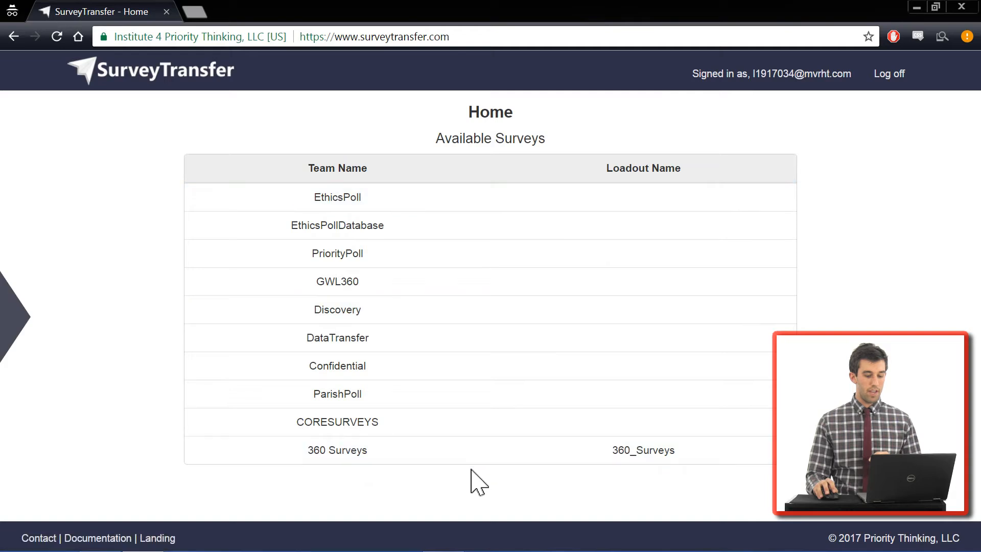
left_click(500, 458)
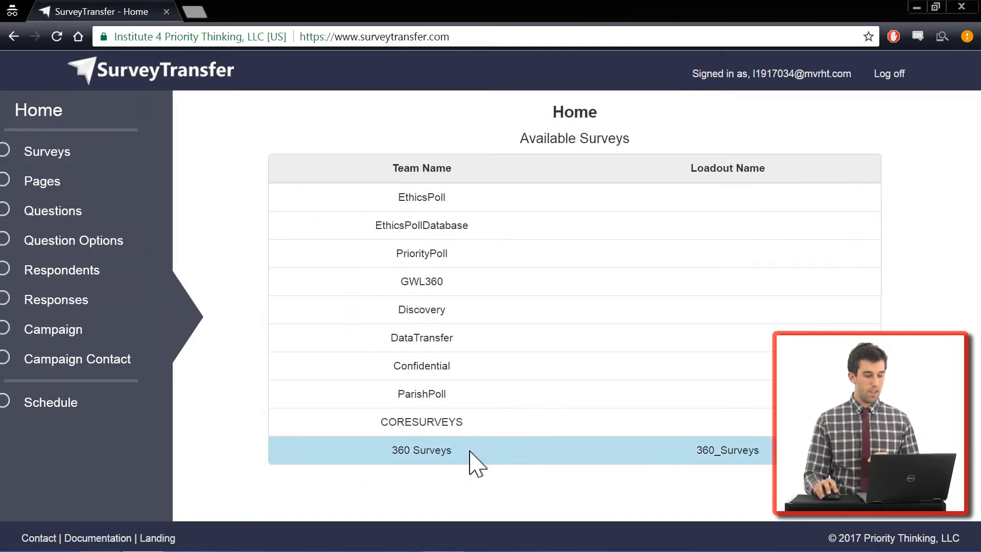
left_click(70, 160)
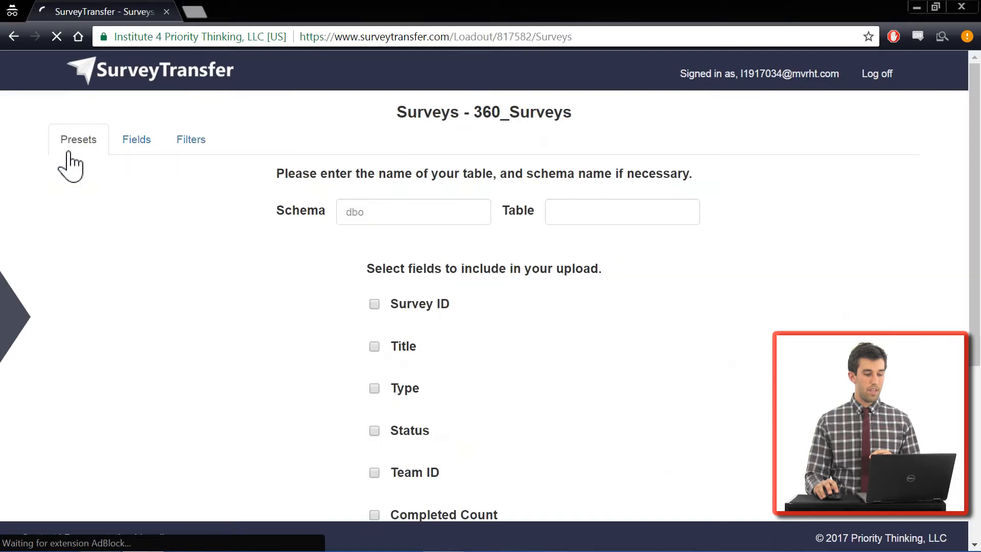
left_click(630, 216)
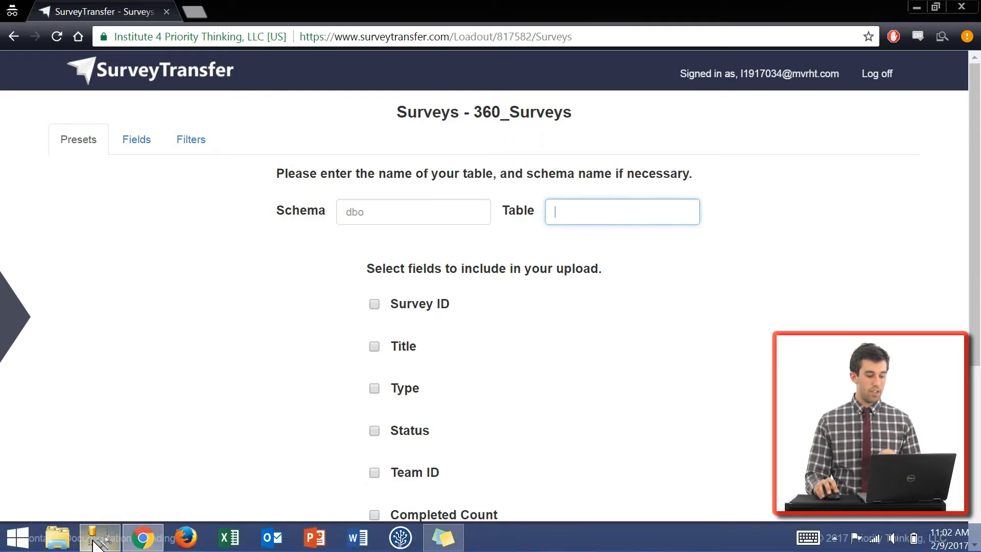
Switch to SQL Server Management Studio and check which tables exist in the SurveyDataDEV database, then return to the browser.
left_click(97, 539)
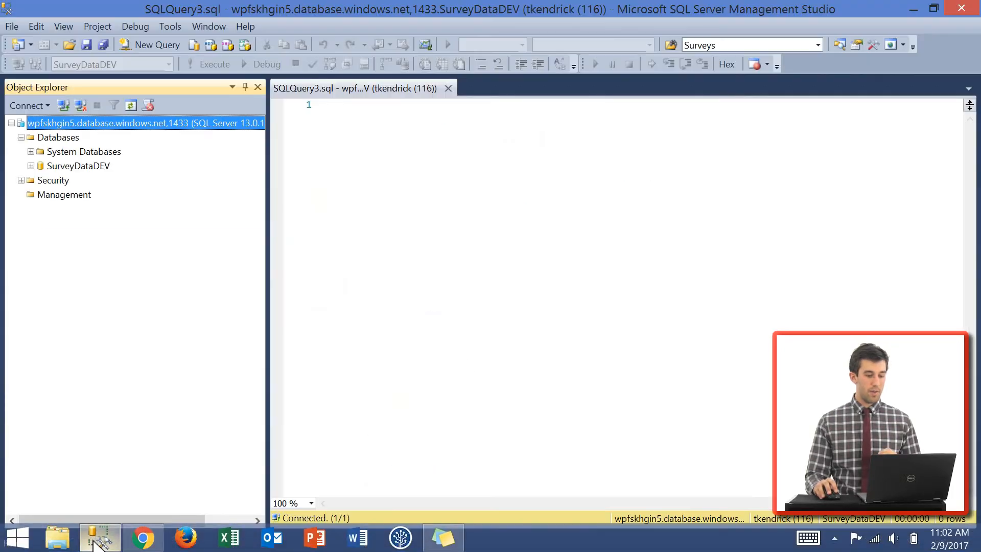
left_click(31, 165)
left_click(41, 180)
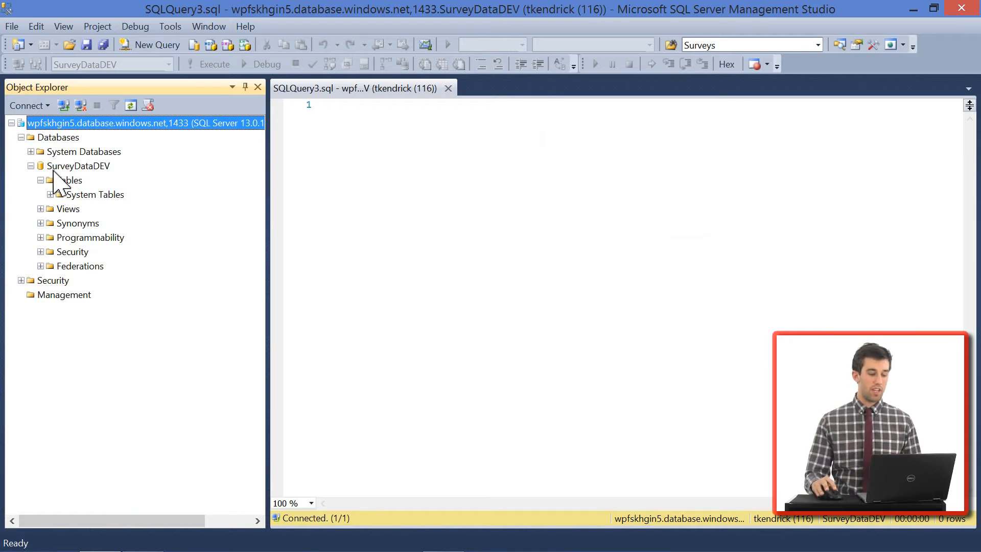
mouse_move(171, 551)
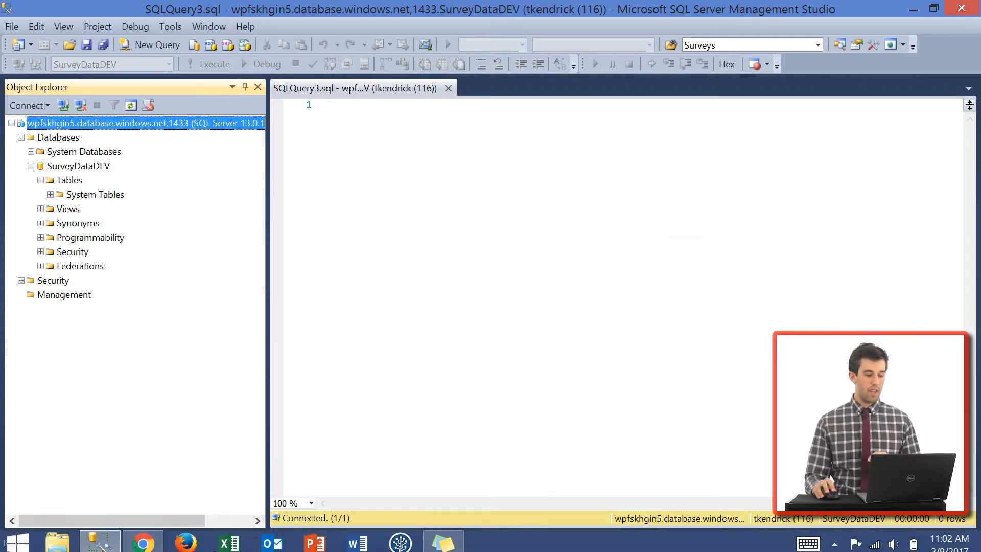
left_click(143, 538)
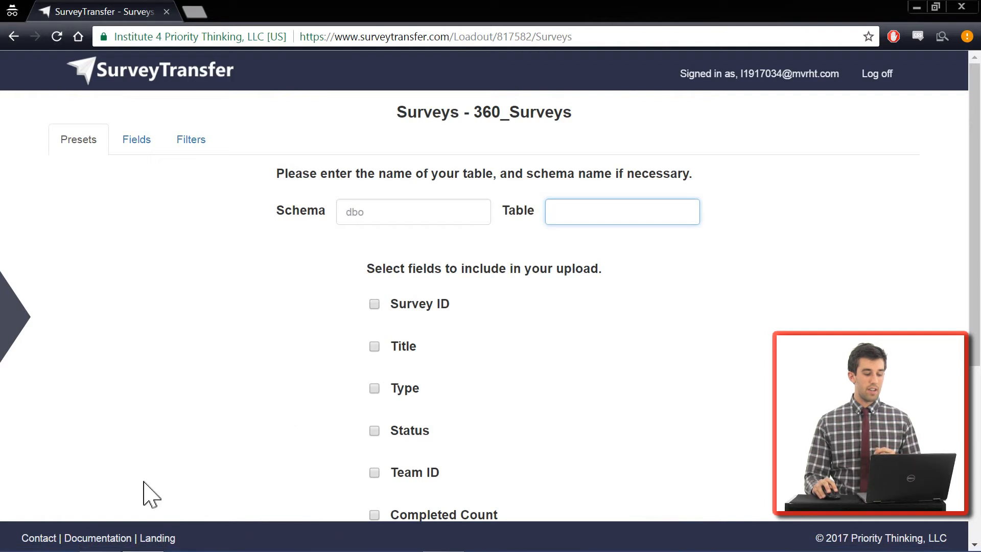
Download the sample database creation script from SurveyTransfer's Getting Started documentation.
left_click(109, 540)
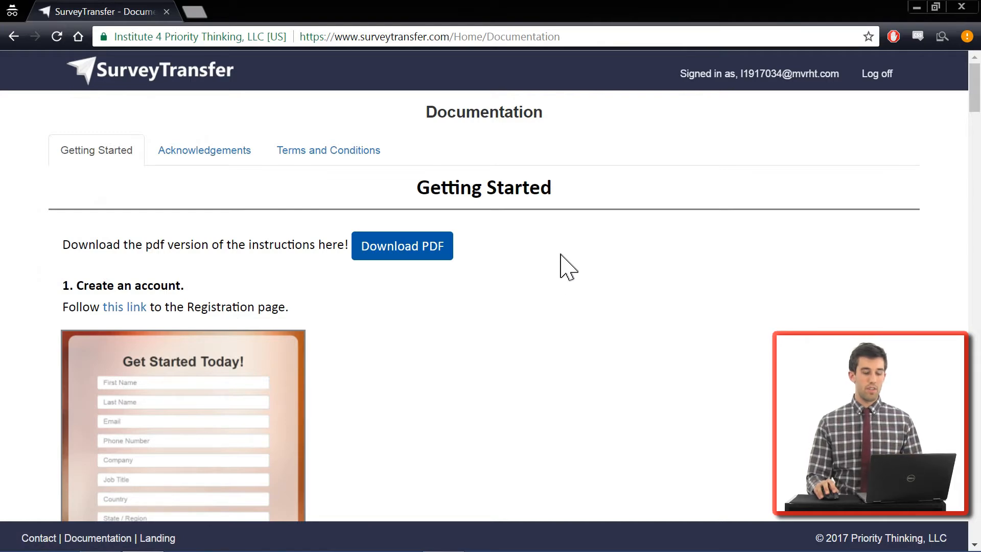
scroll(600, 256, "down", 5)
scroll(611, 255, "down", 7)
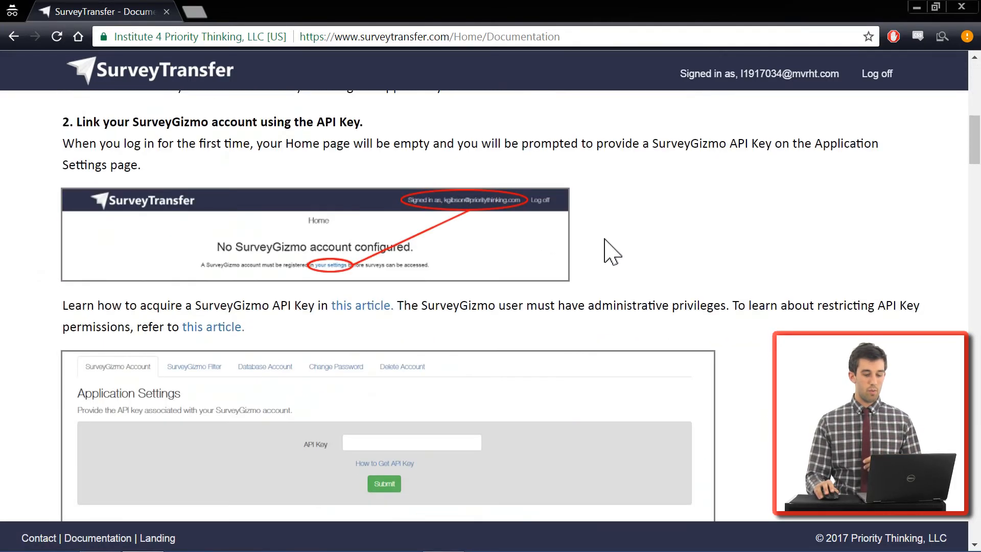
scroll(752, 237, "down", 7)
scroll(756, 240, "down", 12)
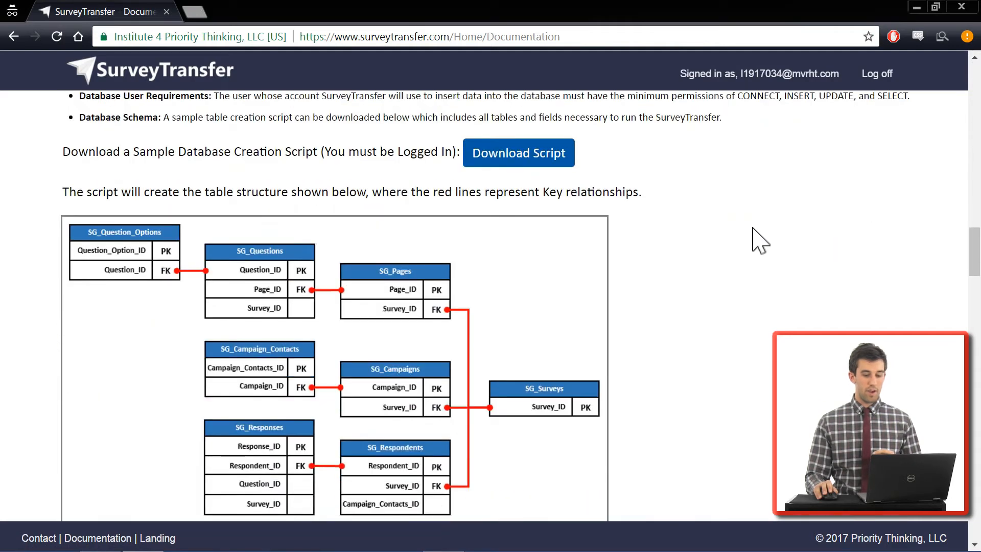
left_click(531, 159)
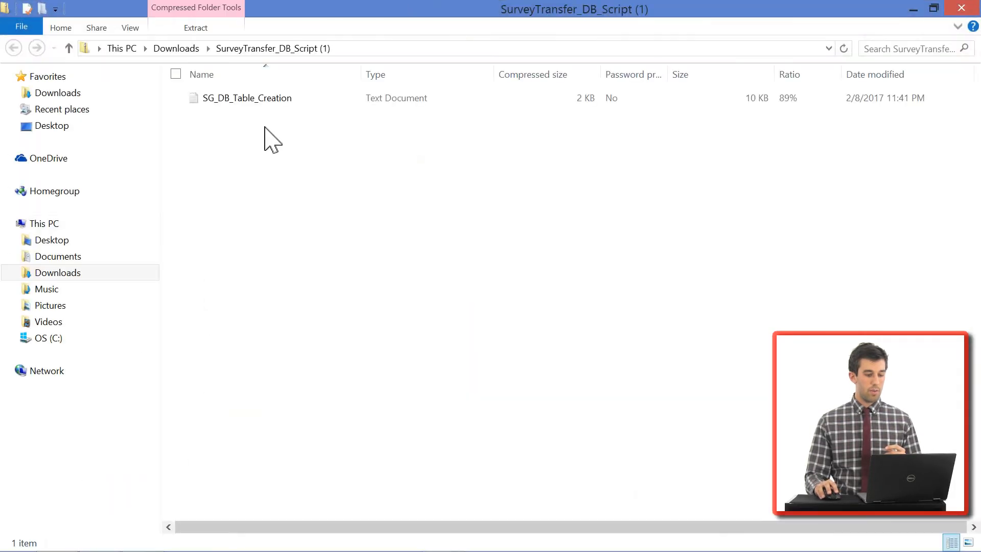
Copy the full contents of SG_DB_Table_Creation from the downloaded SurveyTransfer_DB_Script archive.
double_click(275, 100)
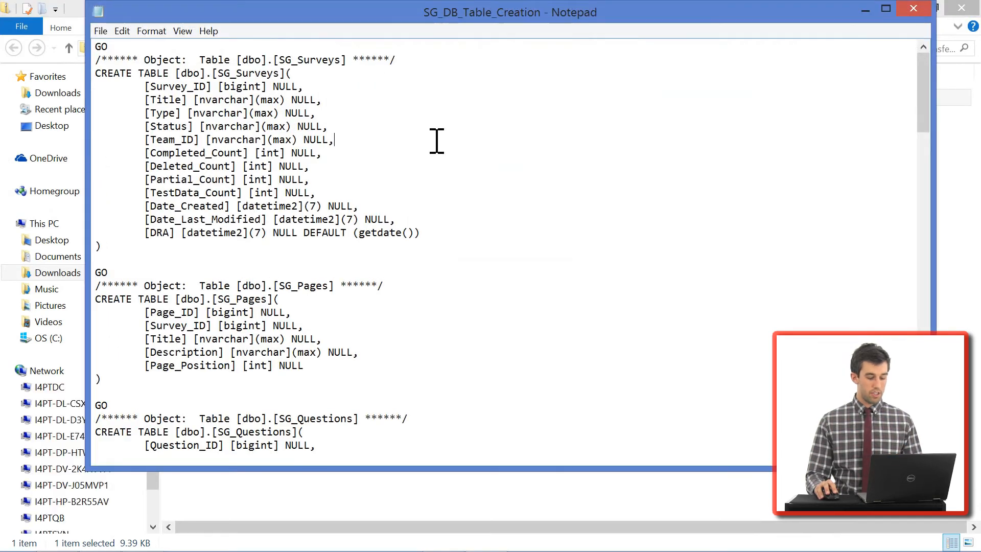
key("ctrl+a")
left_click(511, 179)
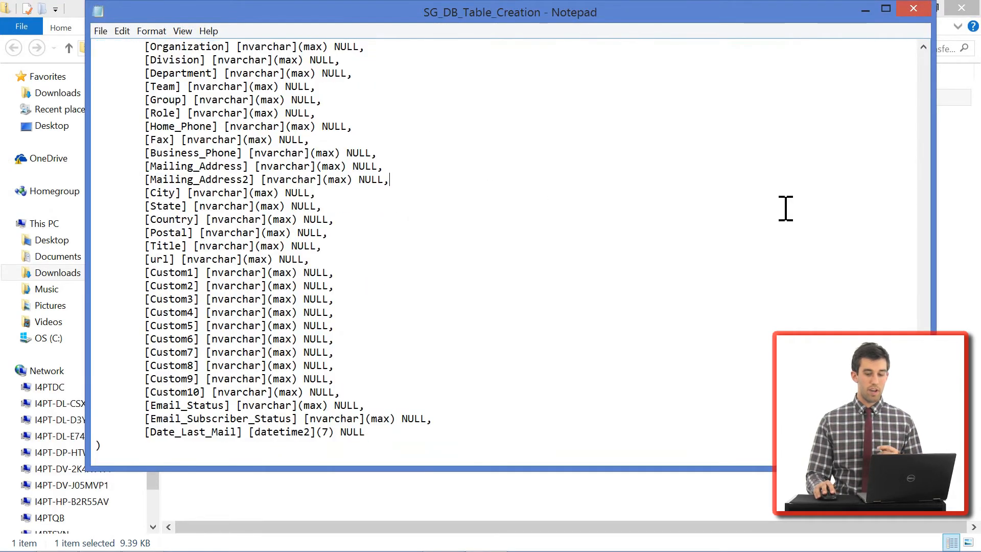
left_click(914, 9)
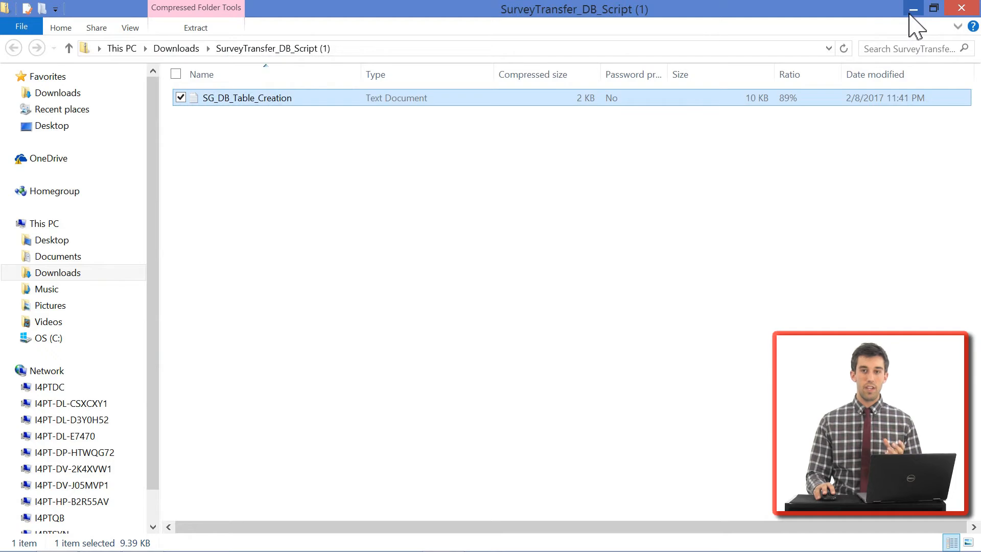
left_click(912, 10)
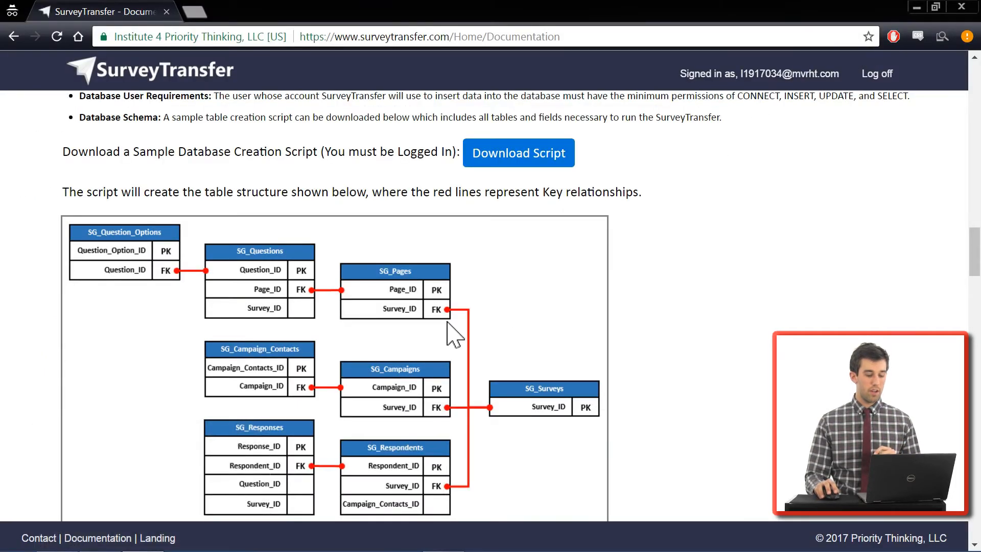
Paste the table creation script into the SQL Server Management Studio query, execute it on SurveyDataDEV, and refresh the database's tables.
left_click(100, 540)
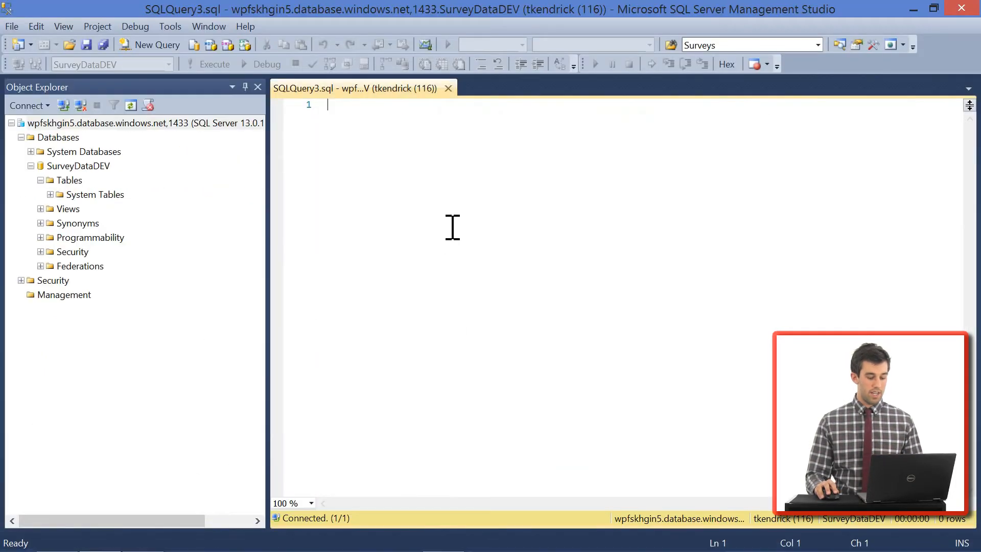
key("ctrl+v")
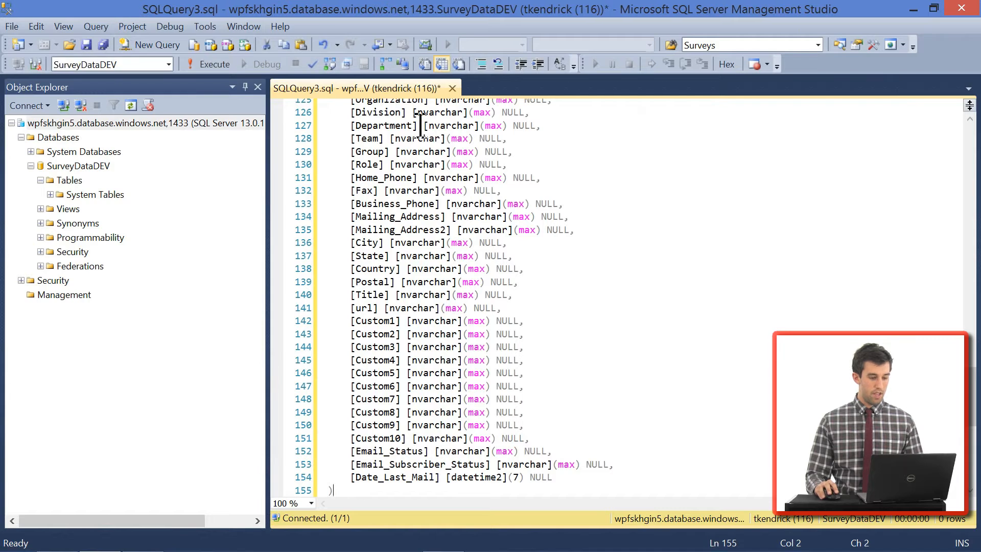
key("F5")
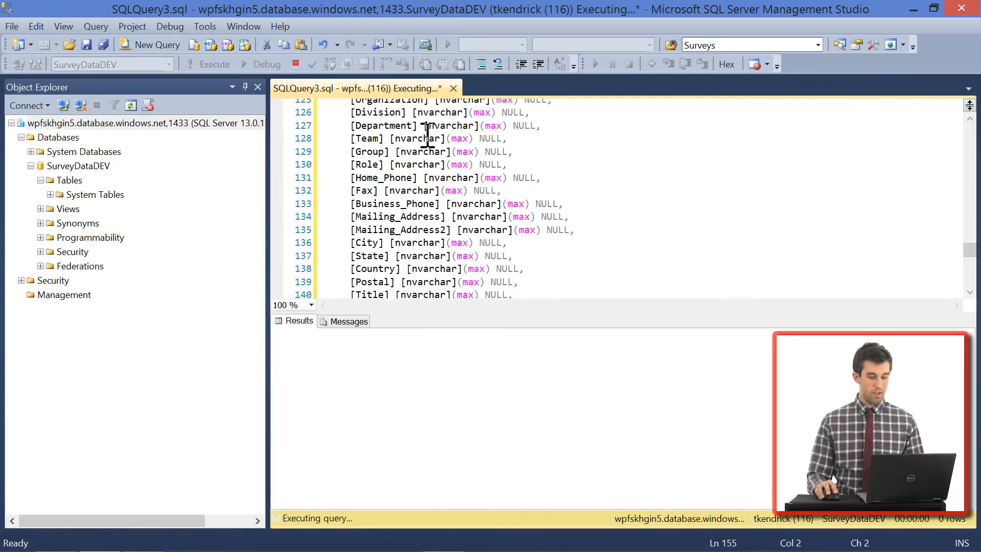
right_click(68, 181)
left_click(104, 244)
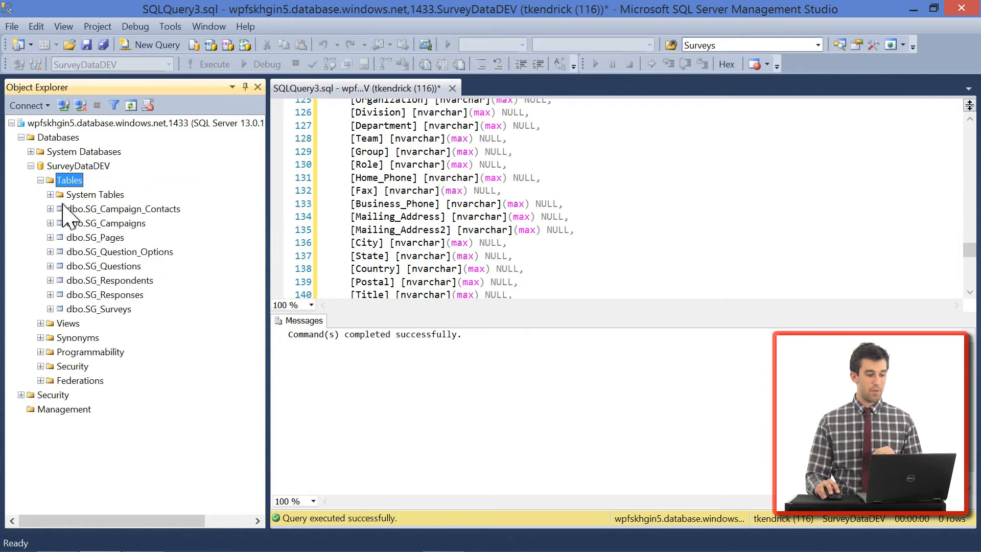
Review the SG_Surveys table definition at the start of the query script to see its column names.
left_click(748, 175)
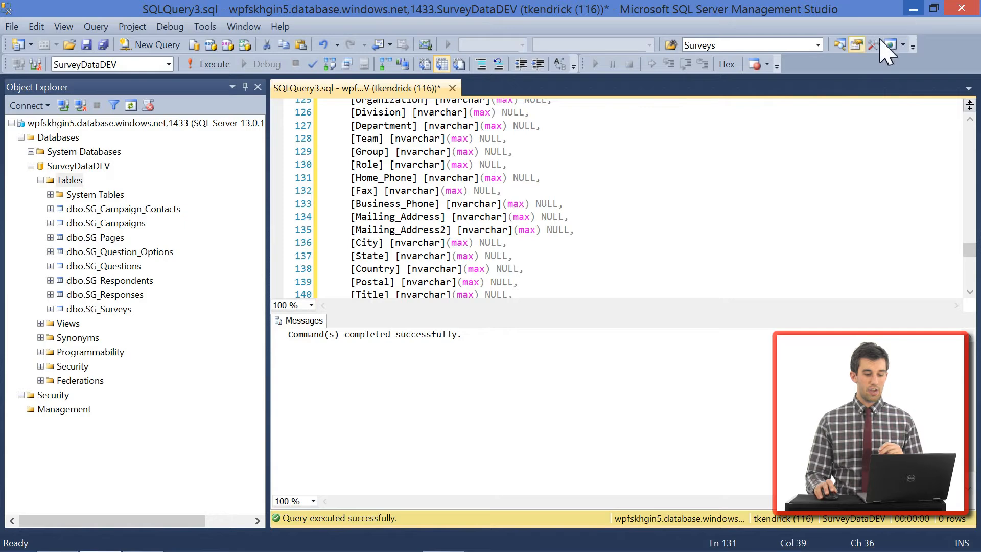
left_click_drag(970, 250, 970, 133)
left_click(880, 169)
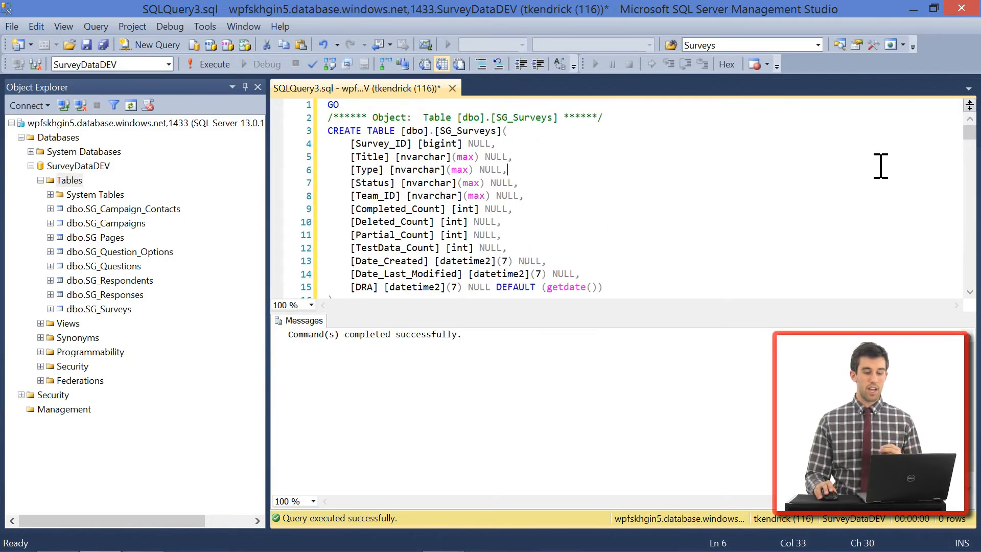
left_click(914, 9)
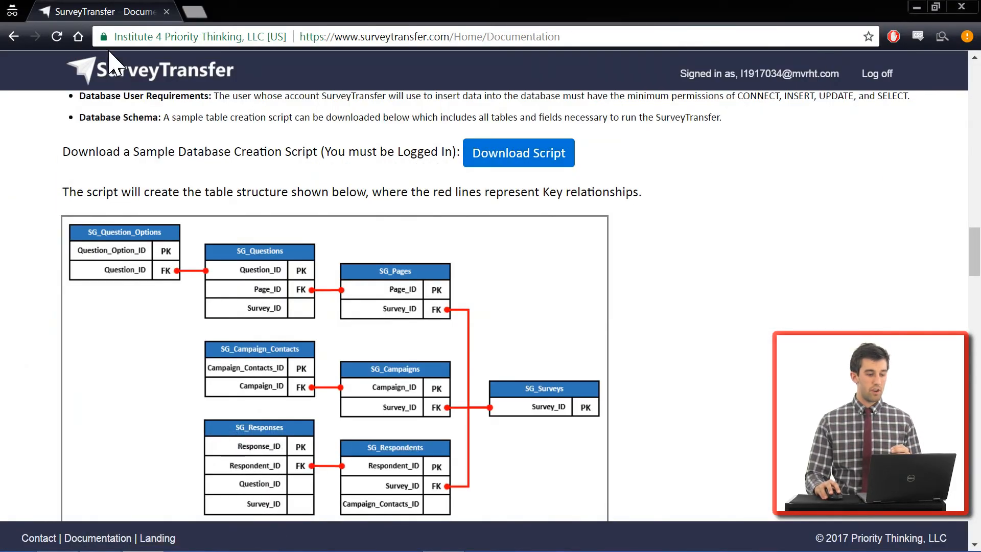
Return to the 360_Surveys loadout's Surveys presets in SurveyTransfer and set the table name to SG_Surveys.
scroll(154, 102, "up", 5)
left_click(169, 77)
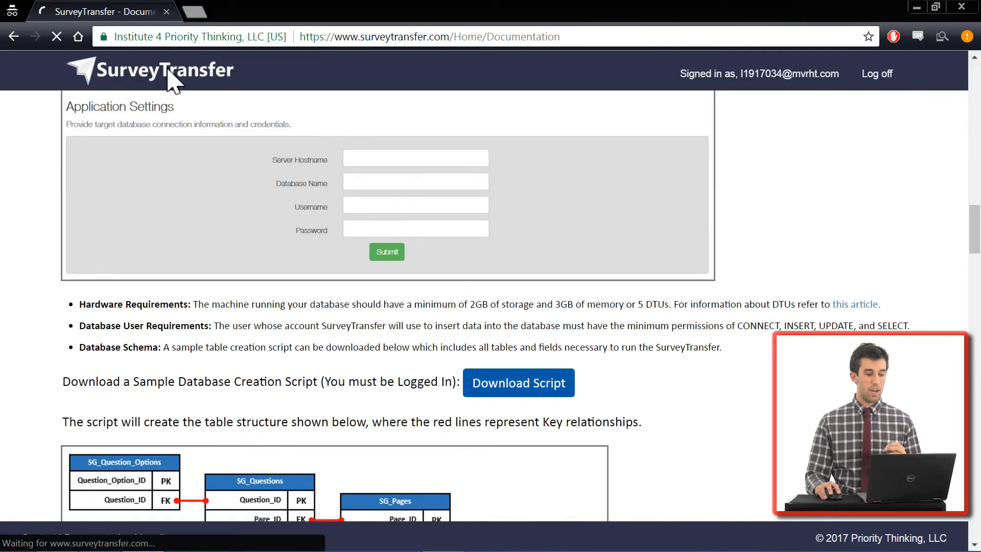
left_click(442, 454)
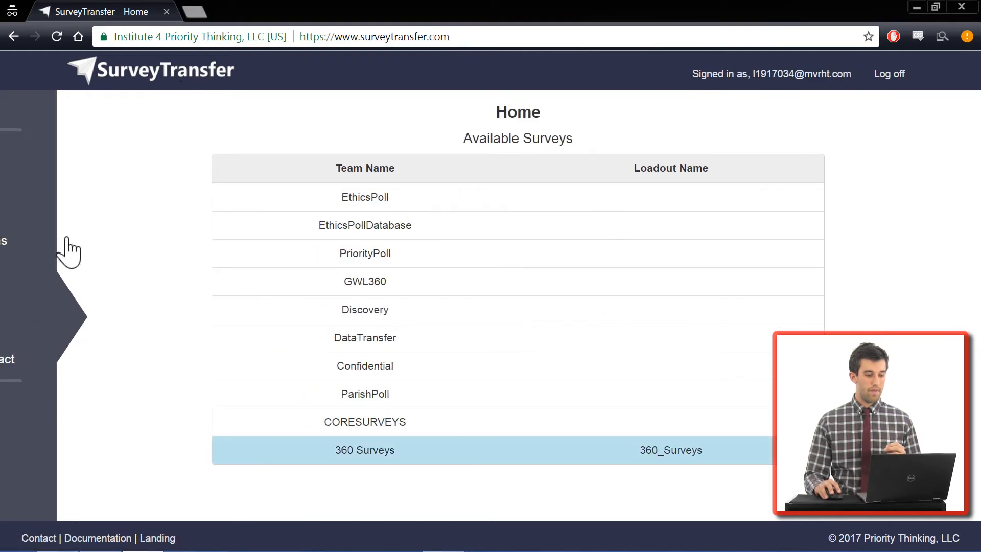
left_click(66, 156)
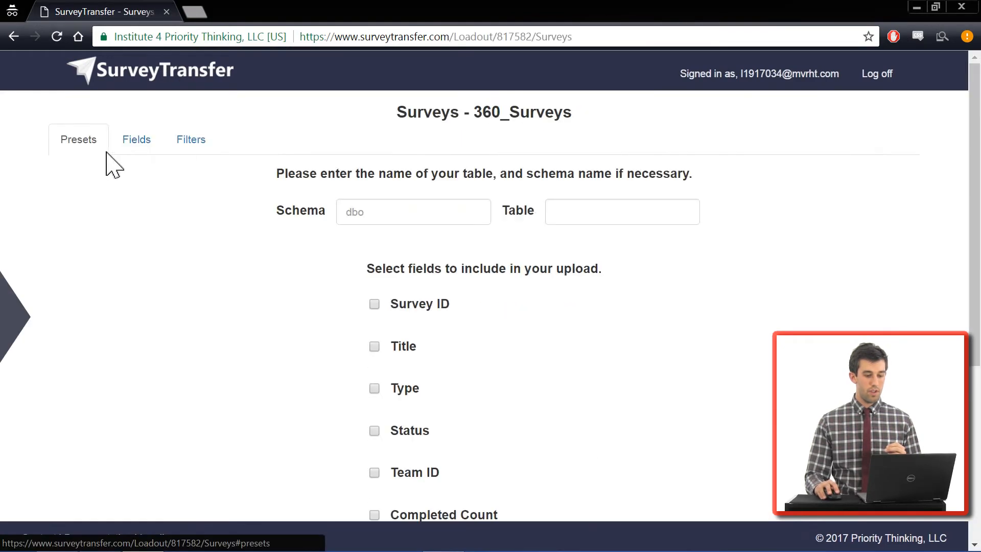
left_click(596, 220)
type("SG_Surveys")
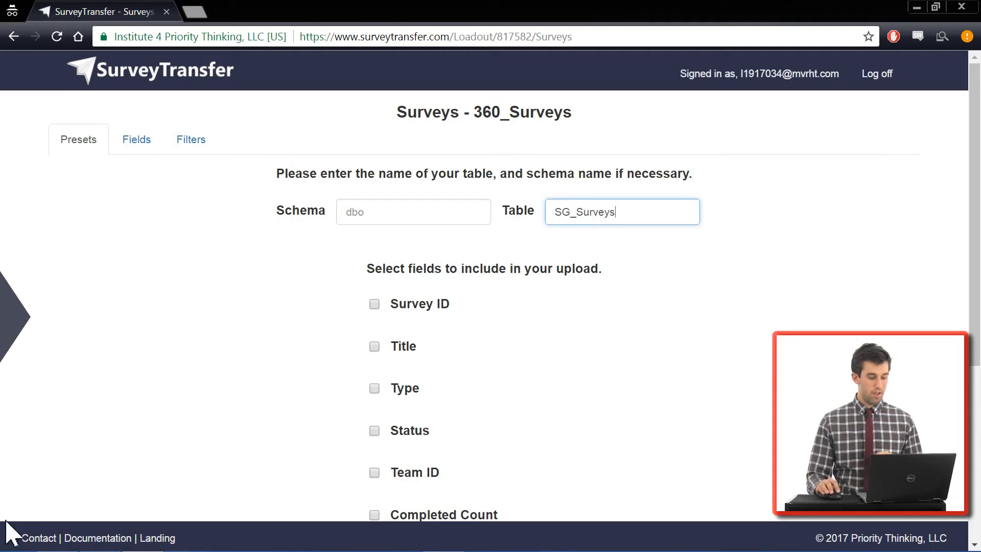
Include the Survey ID, Title and Type fields in the upload, mapping Title to column Title and Type to column Type.
left_click(376, 306)
scroll(499, 313, "down", 1)
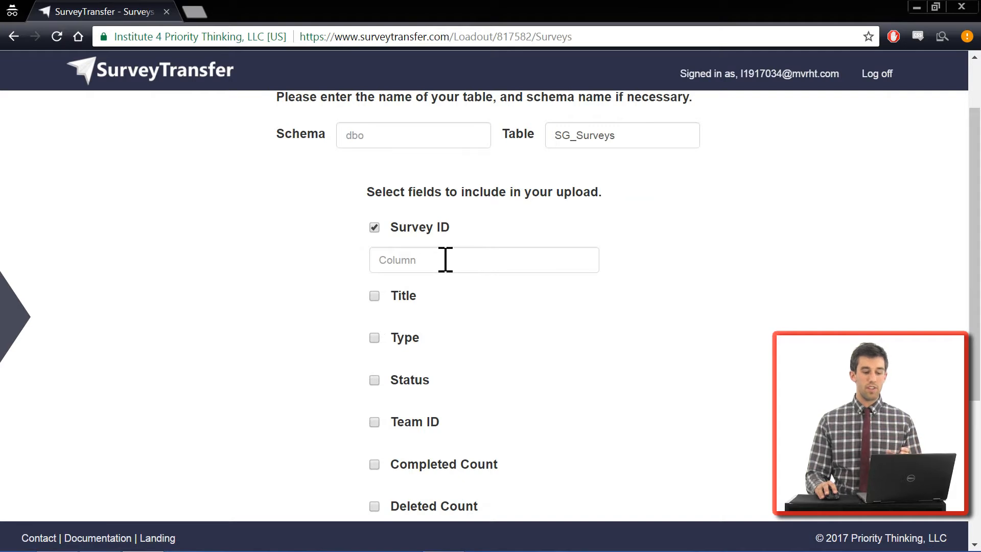
left_click(374, 296)
left_click(374, 364)
left_click(416, 328)
type("Title")
left_click(384, 397)
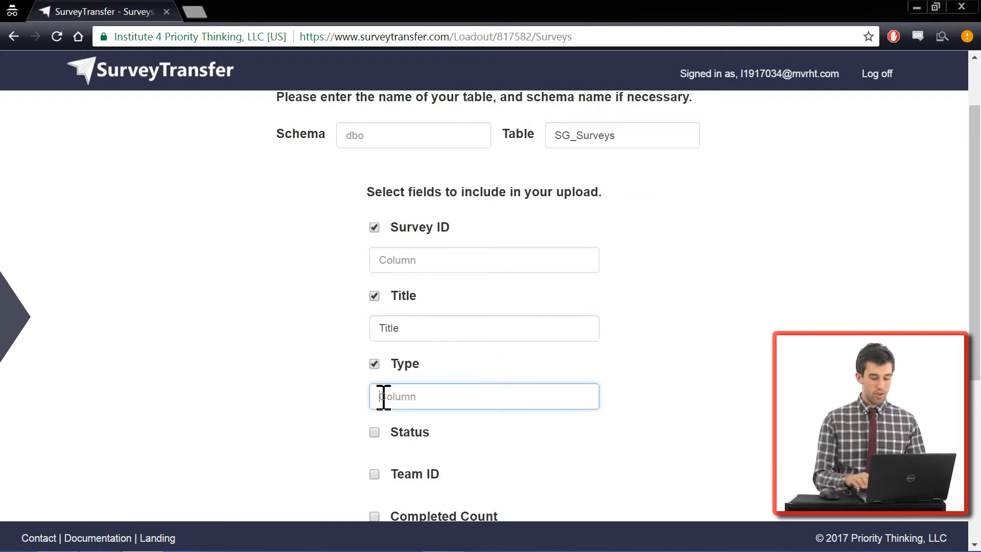
type("Type")
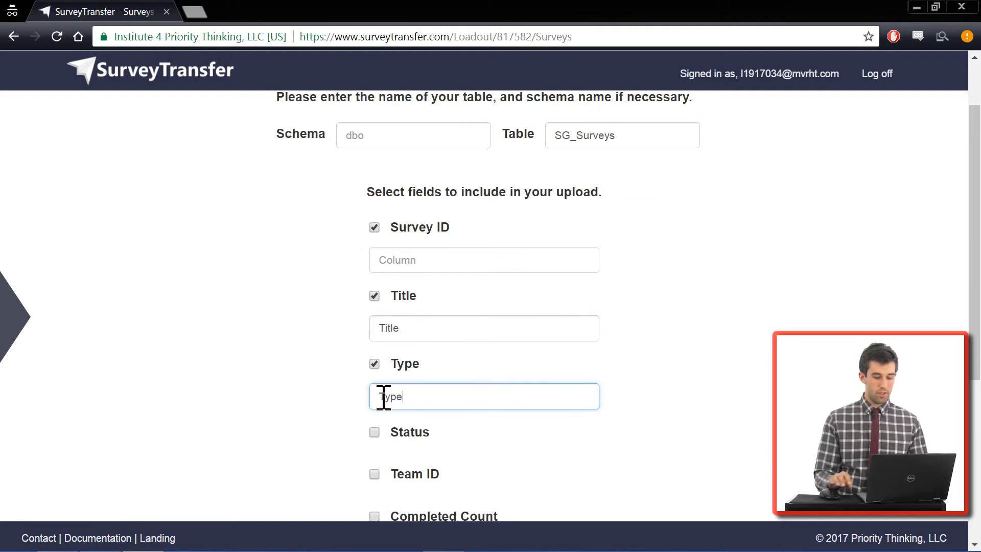
Include the Status field mapped to column Status, and map the Survey ID field to column Survey_ID.
left_click(375, 433)
left_click(401, 463)
type("Status")
left_click(442, 258)
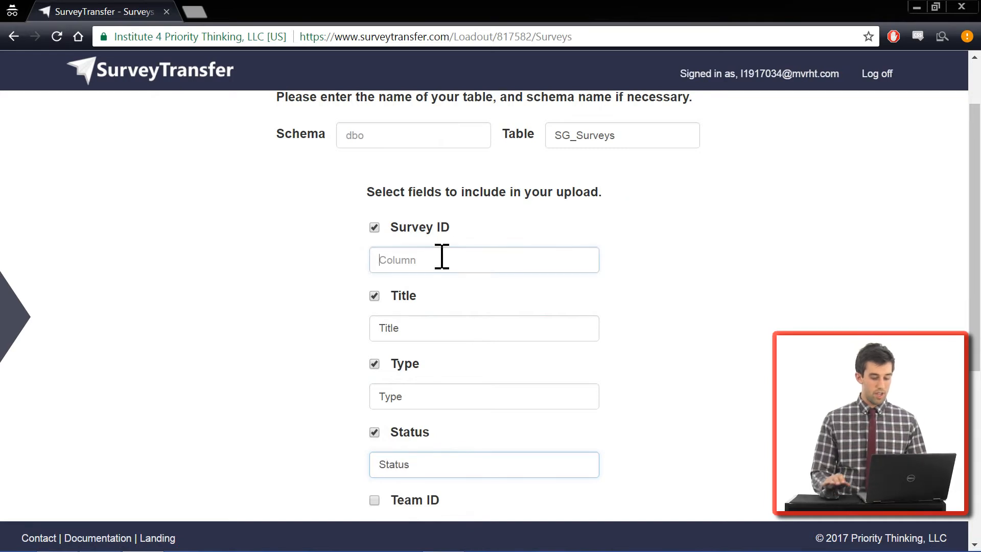
type("Survey_ID")
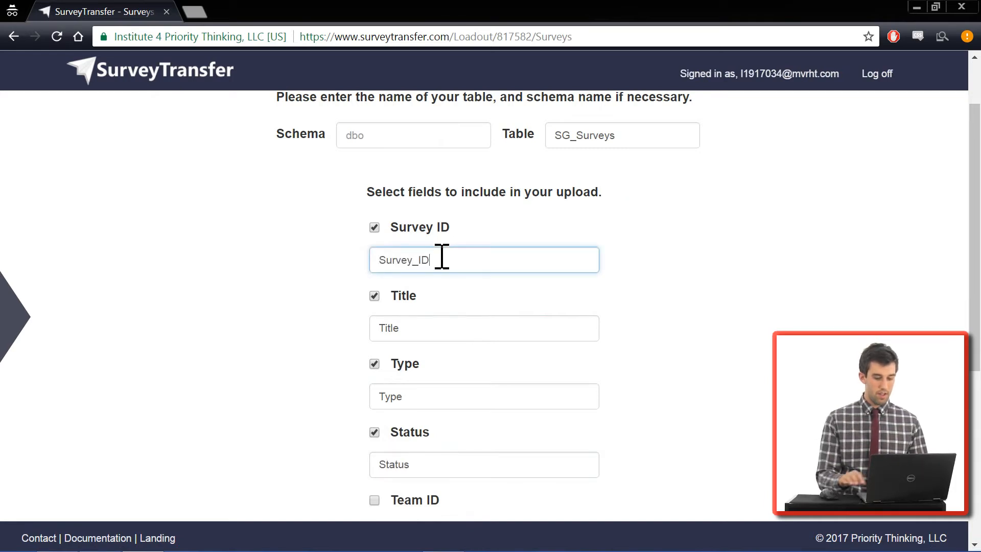
Include the Completed Count field in the upload, mapped to column Completed_Count.
scroll(797, 327, "down", 6)
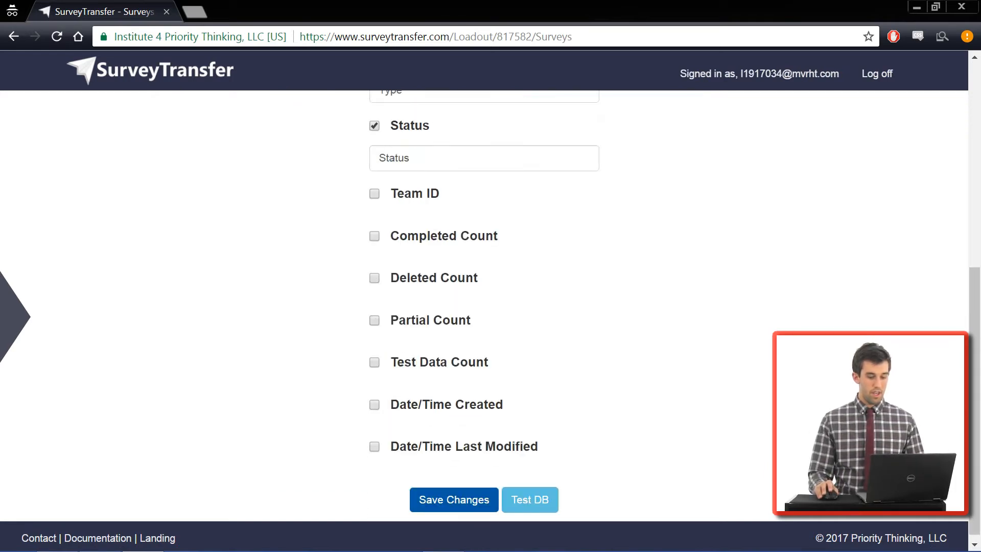
left_click(377, 229)
left_click(407, 263)
type("Complet")
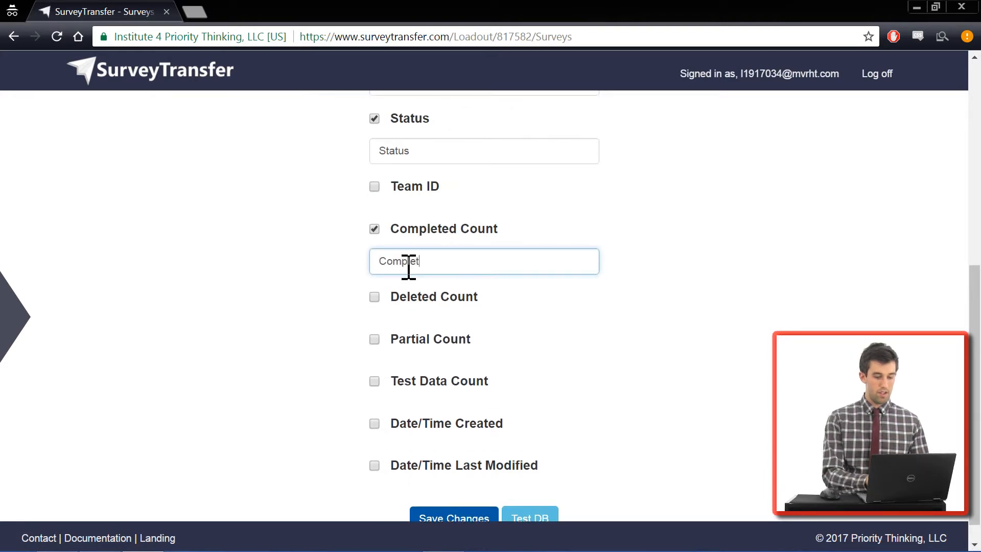
type("ed_Count")
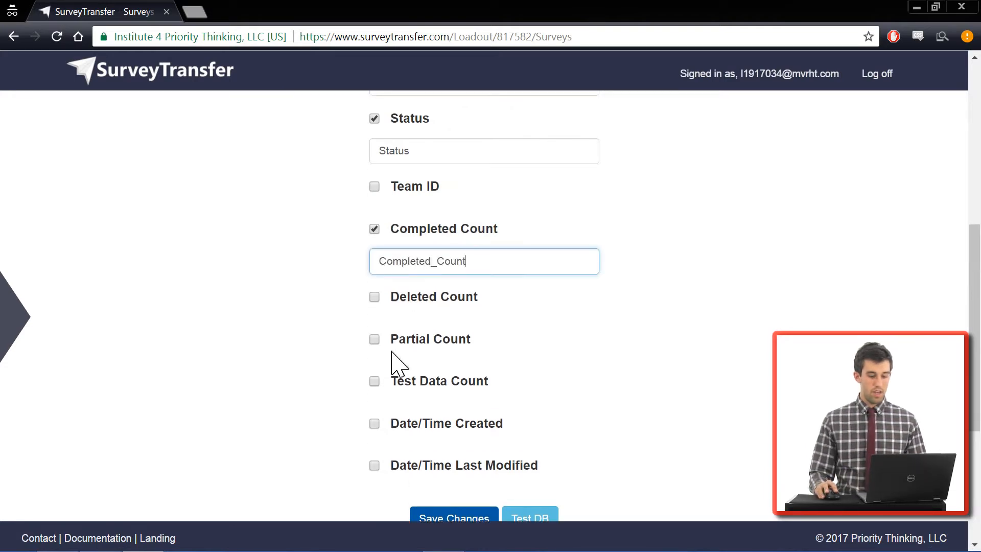
Include Test Data Count mapped to column TestData_Count and Date/Time Created mapped to column Date_Created in the upload.
left_click(374, 381)
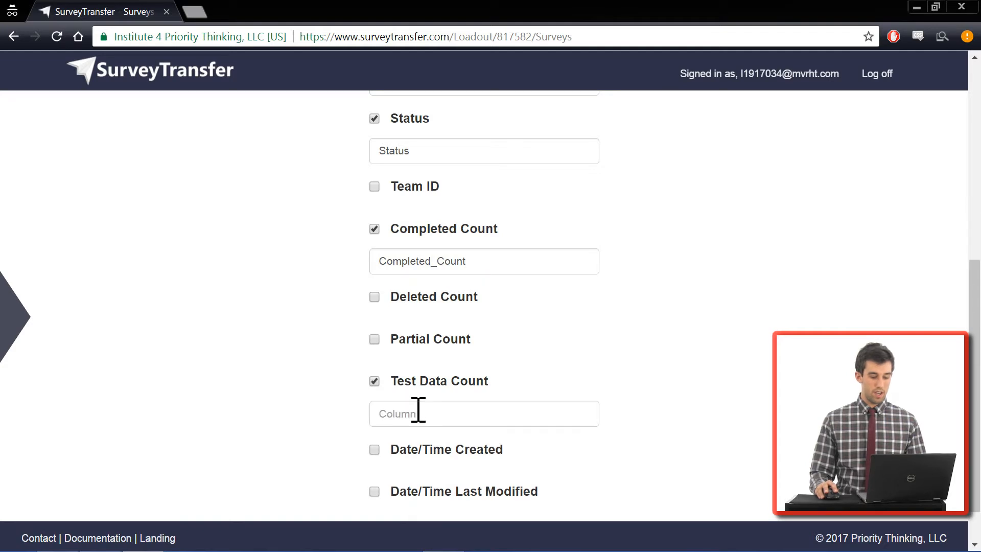
left_click(415, 412)
type("TestData_Count")
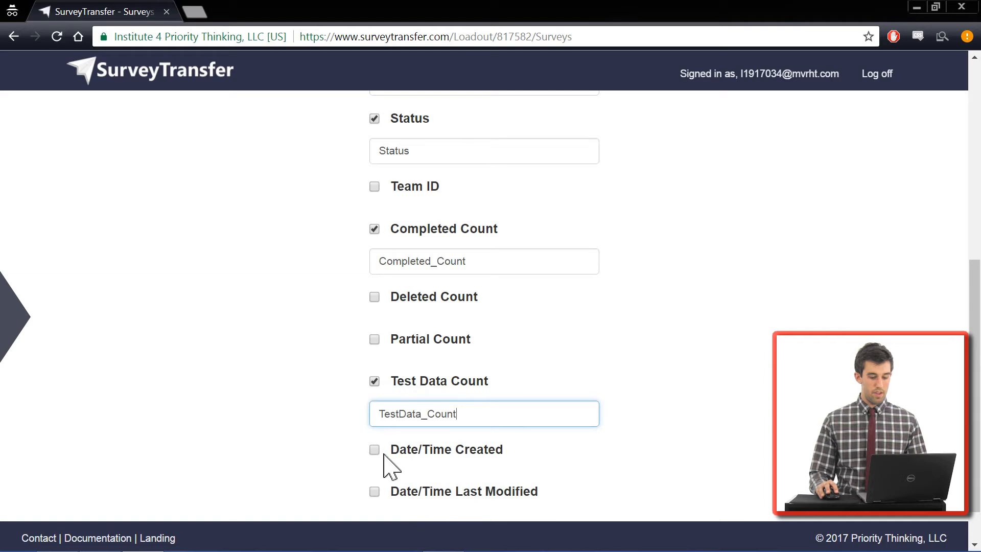
left_click(376, 451)
left_click(397, 480)
type("Date_Created")
left_click(729, 449)
Test the Surveys presets against the database and review the test result.
scroll(728, 450, "down", 2)
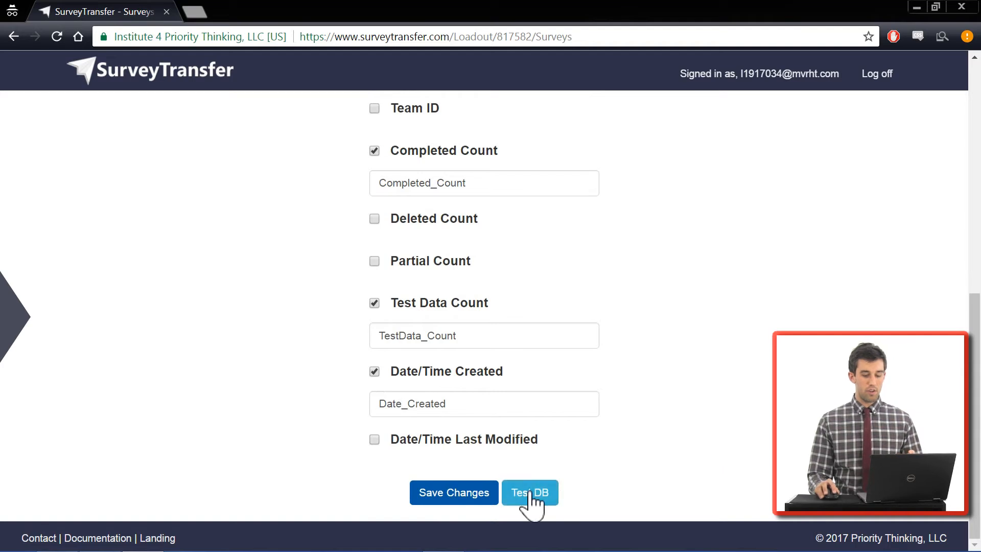
left_click(532, 496)
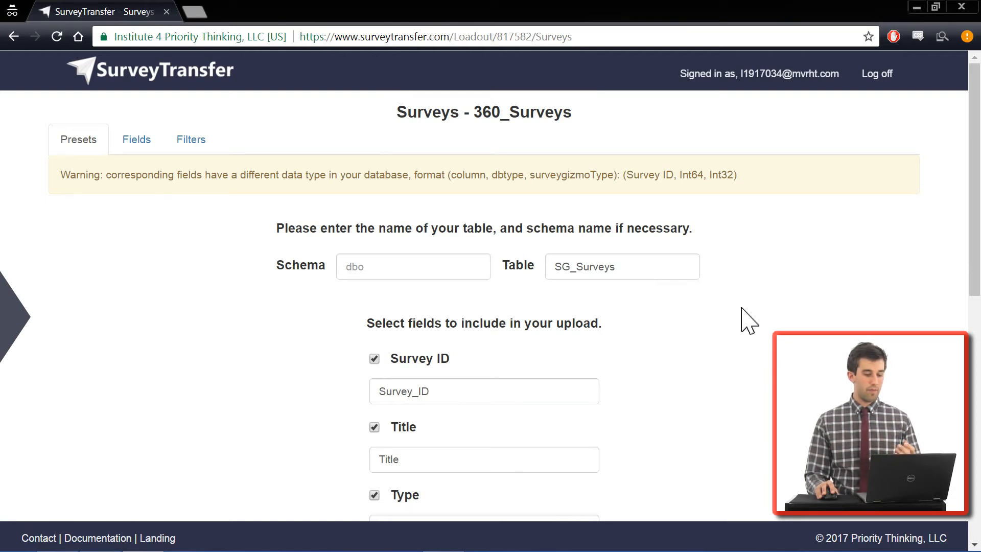
scroll(747, 319, "down", 3)
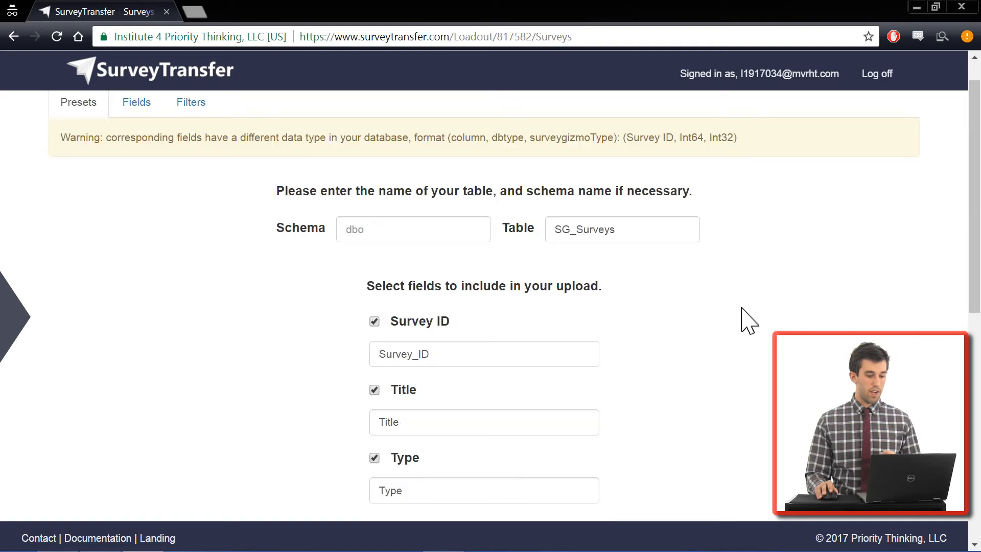
scroll(744, 317, "up", 3)
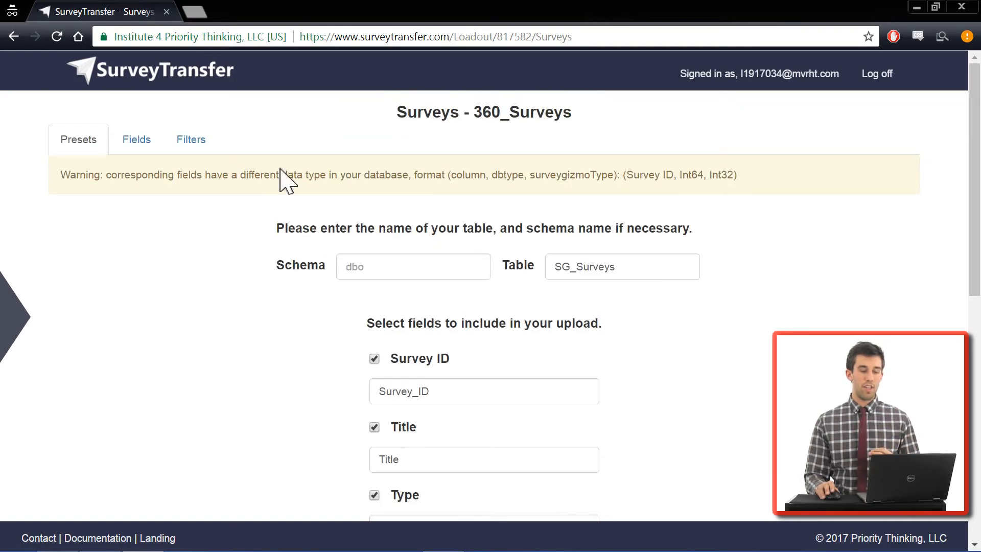
Look over the custom field entry form for Surveys, remove the blank field, and view the status filters.
left_click(146, 146)
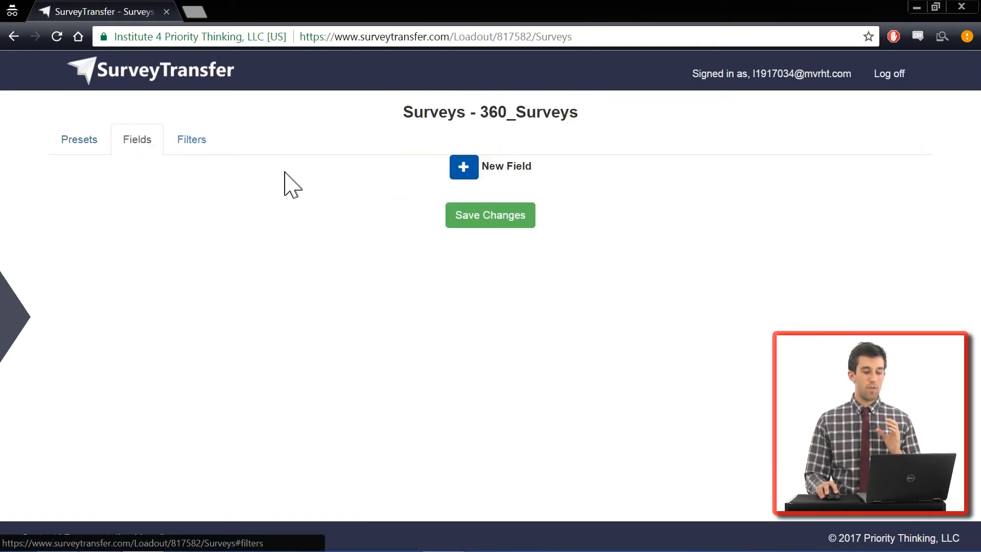
left_click(460, 169)
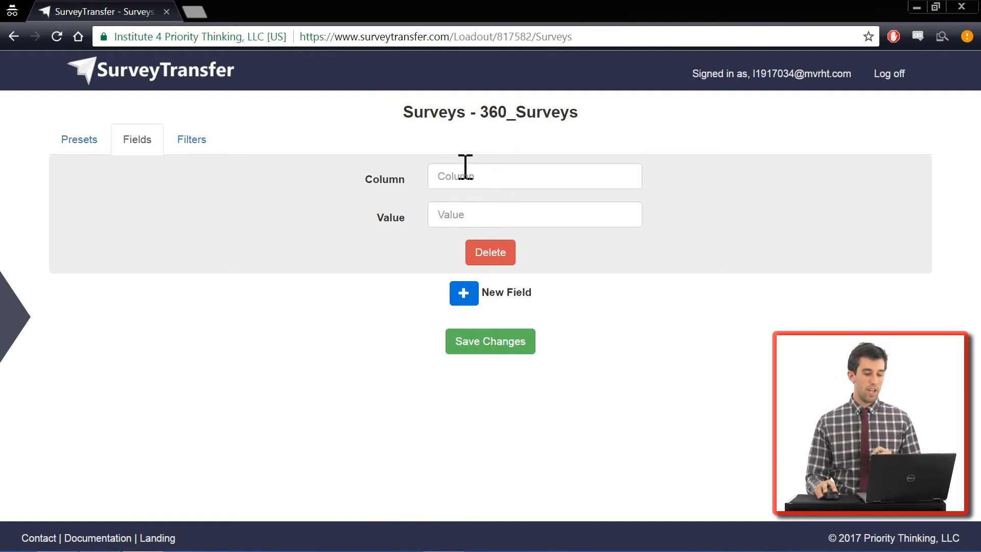
left_click(478, 253)
left_click(194, 148)
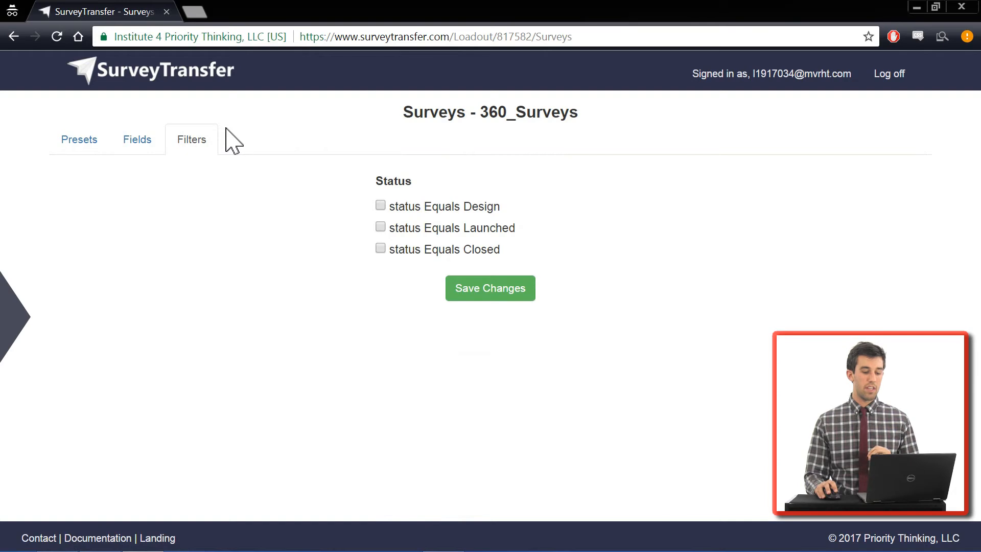
Return to the Surveys presets and save the field mappings.
left_click(92, 149)
scroll(229, 240, "down", 8)
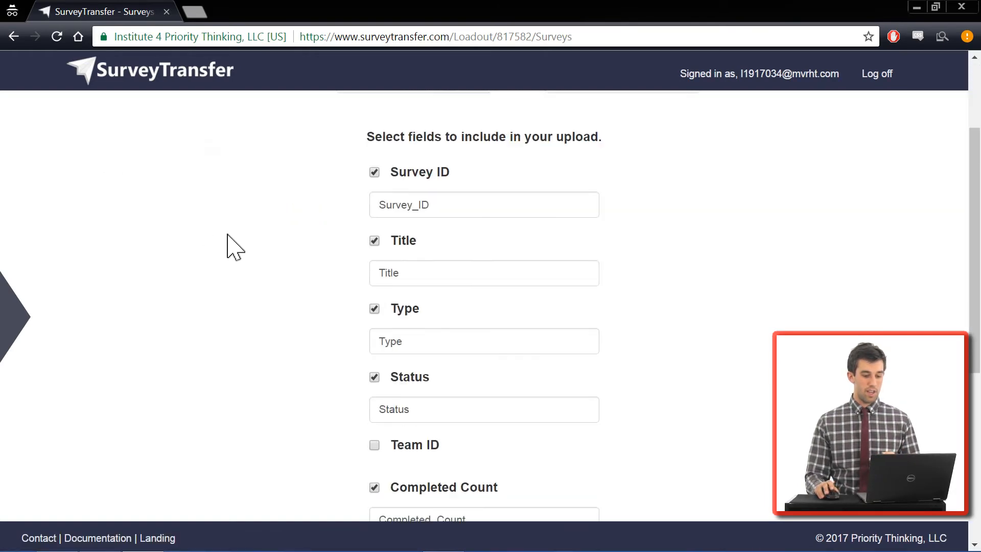
left_click(447, 496)
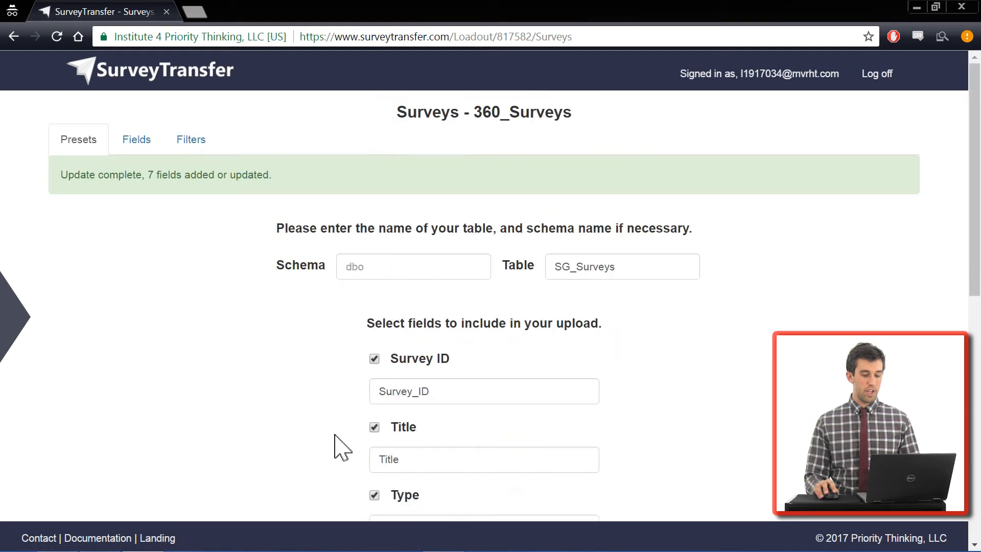
Open the 360_Surveys loadout's schedule and check the available run frequencies, keeping the hourly setting.
left_click(22, 323)
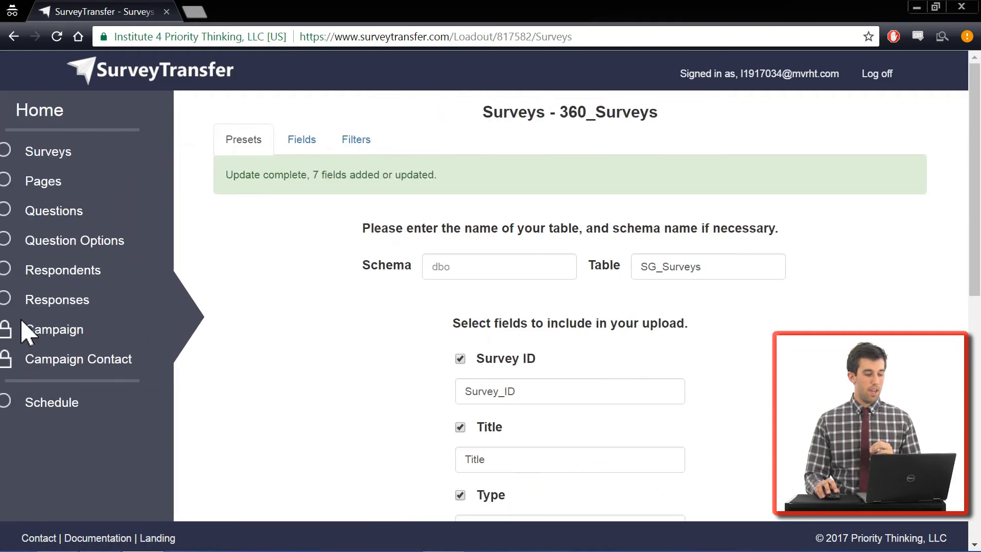
left_click(82, 405)
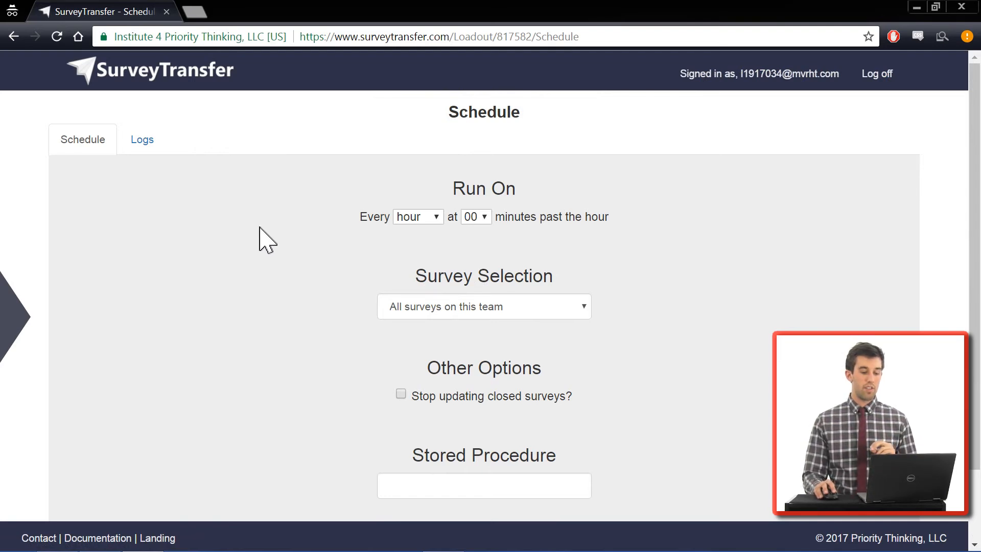
left_click(412, 222)
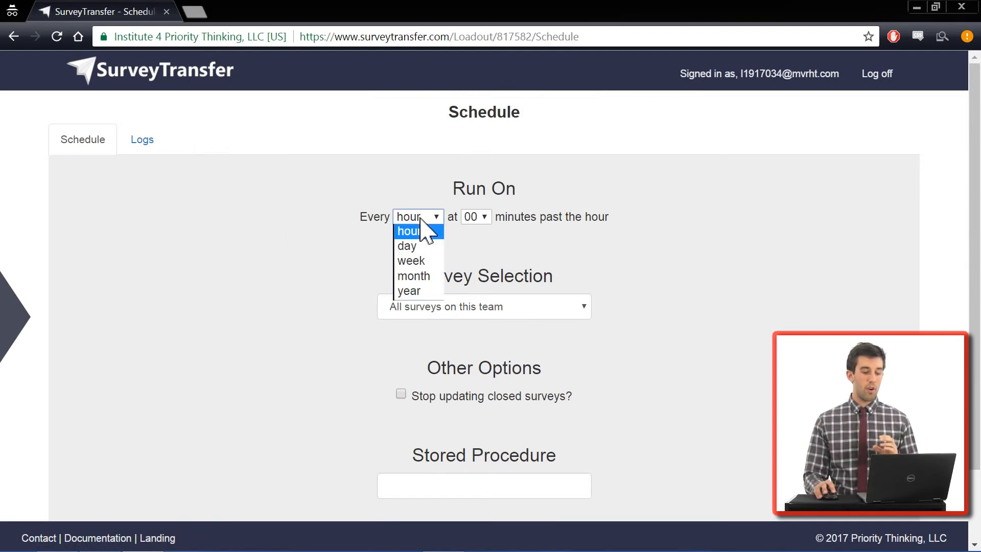
left_click(625, 258)
Try the option to select individual surveys for the loadout, and restore All surveys on this team.
scroll(631, 274, "down", 3)
left_click(504, 230)
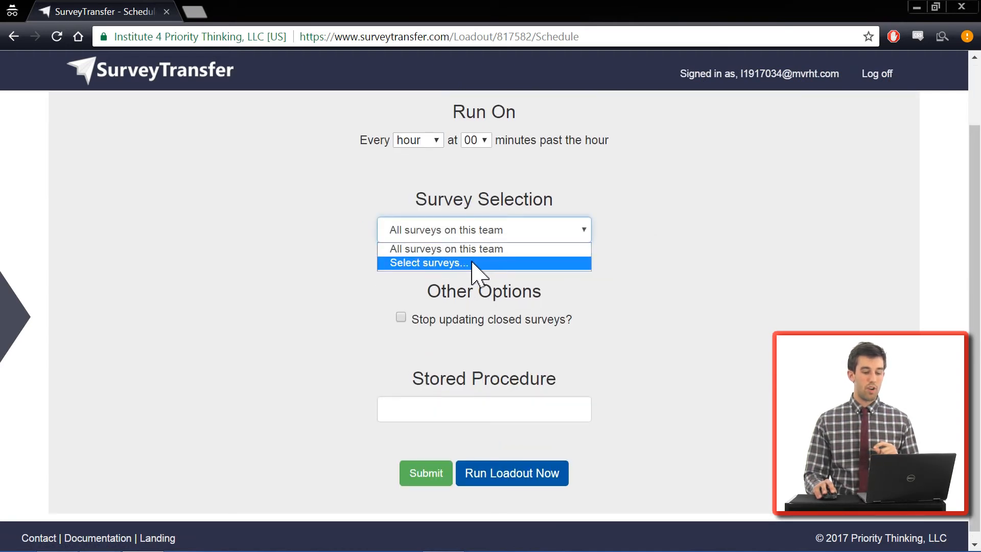
left_click(473, 264)
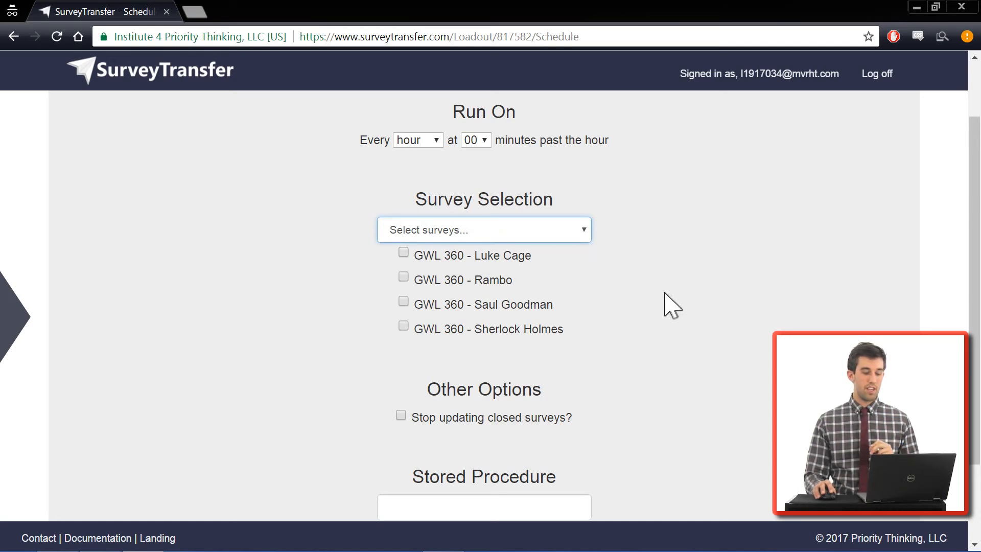
left_click(559, 231)
left_click(544, 250)
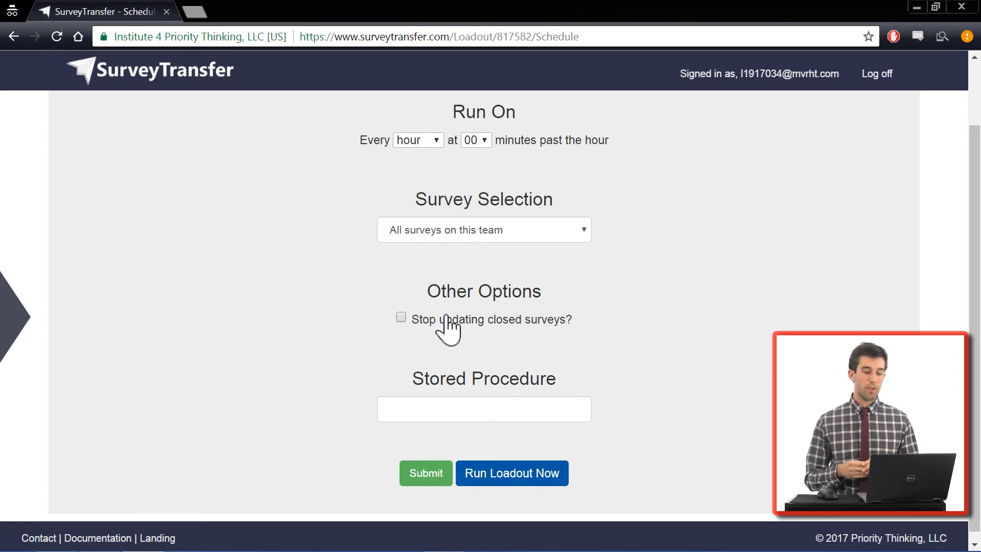
Leave the stored procedure empty and run the loadout immediately.
left_click(496, 409)
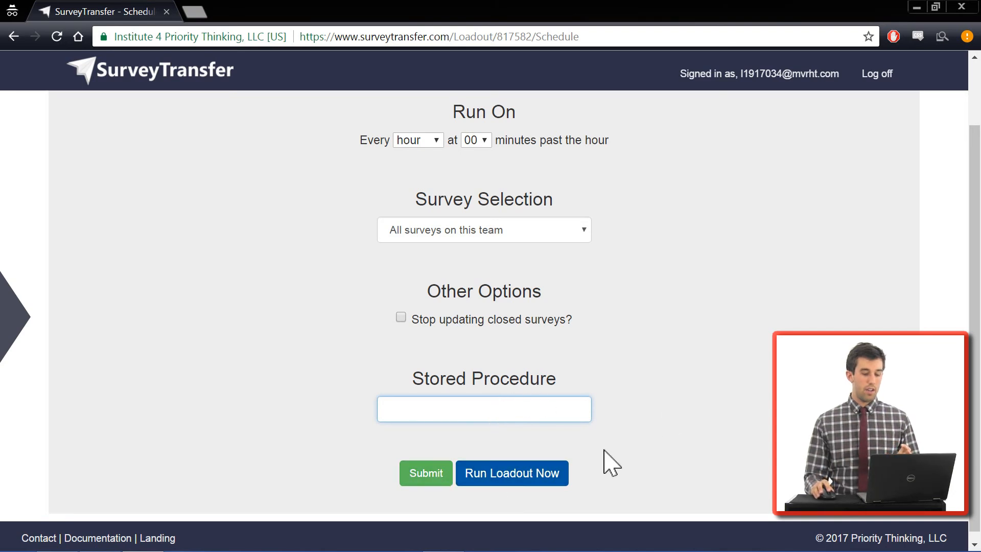
scroll(638, 454, "up", 2)
scroll(638, 455, "down", 2)
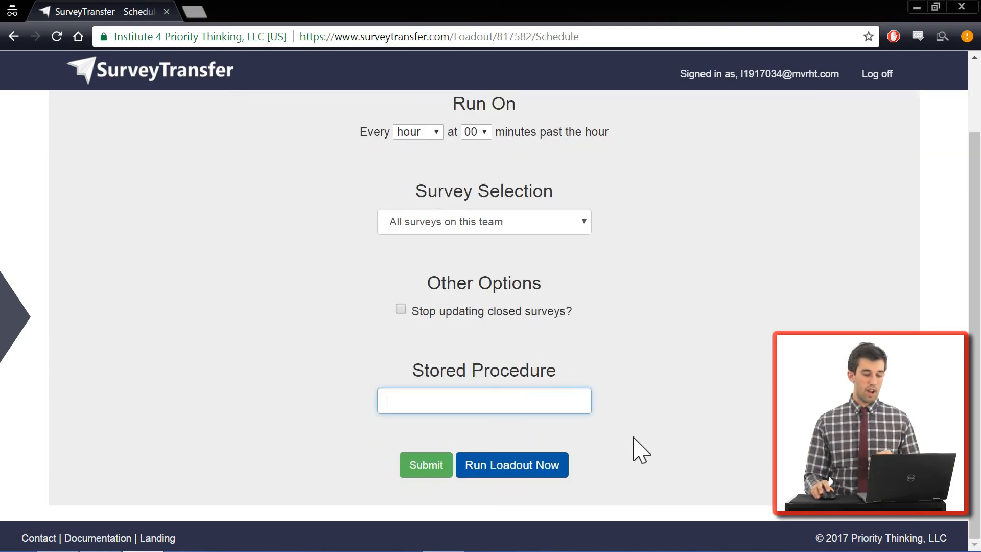
left_click(511, 465)
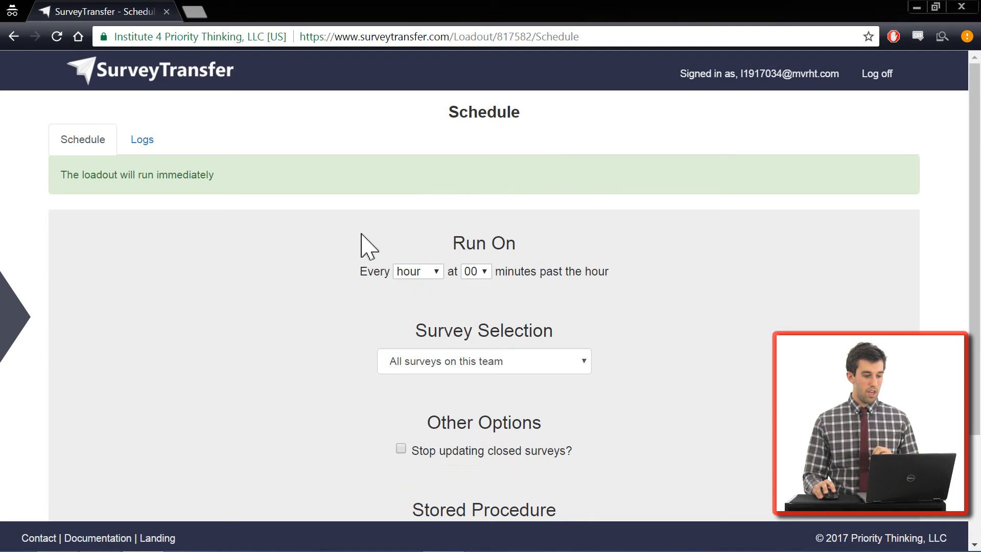
Return to the home page, reselect the 360 Surveys team, and examine the previous runs in its schedule logs.
left_click(209, 81)
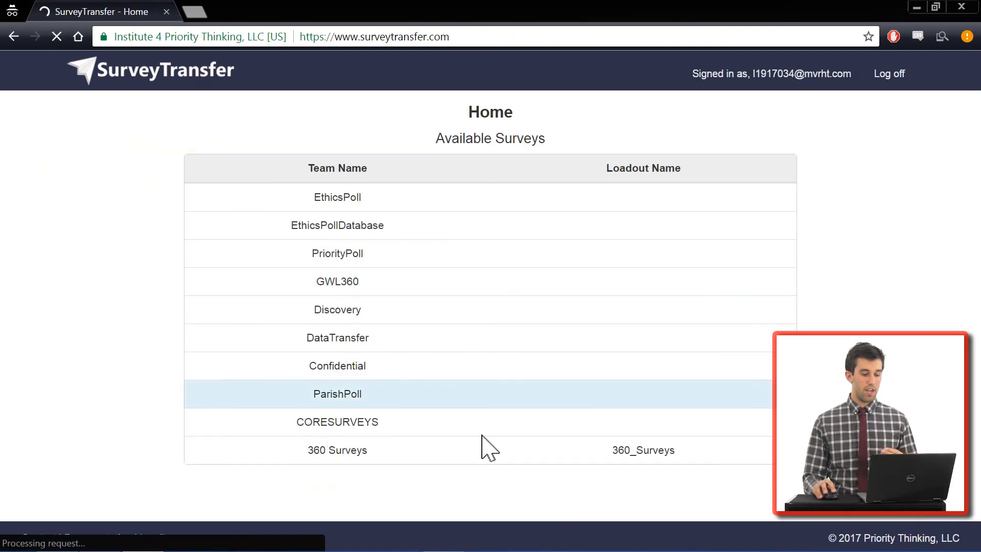
left_click(413, 459)
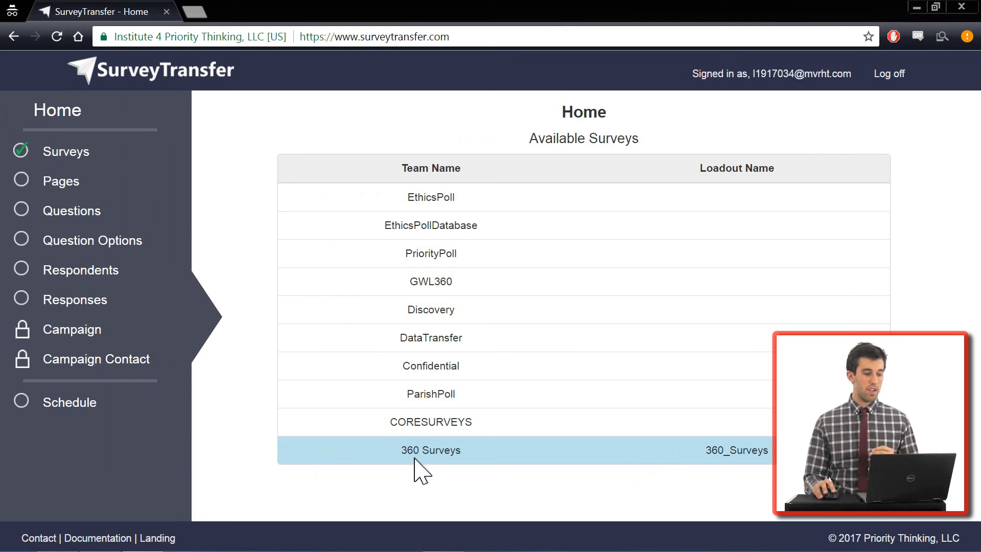
left_click(415, 459)
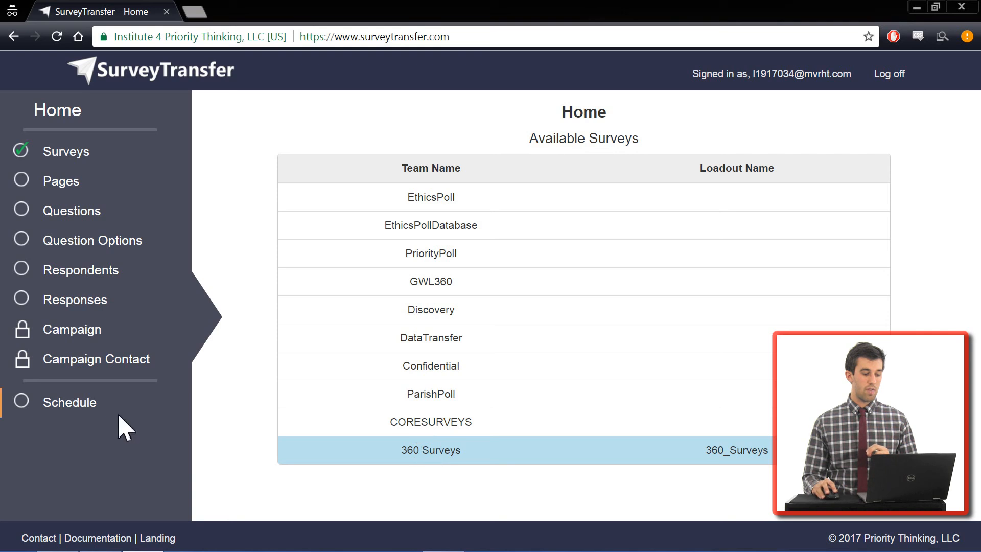
left_click(90, 408)
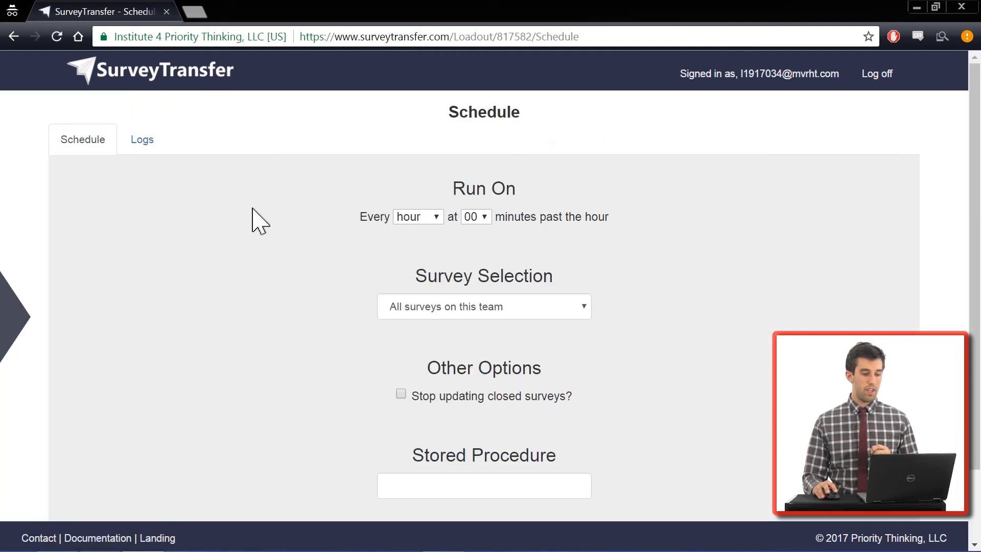
left_click(149, 154)
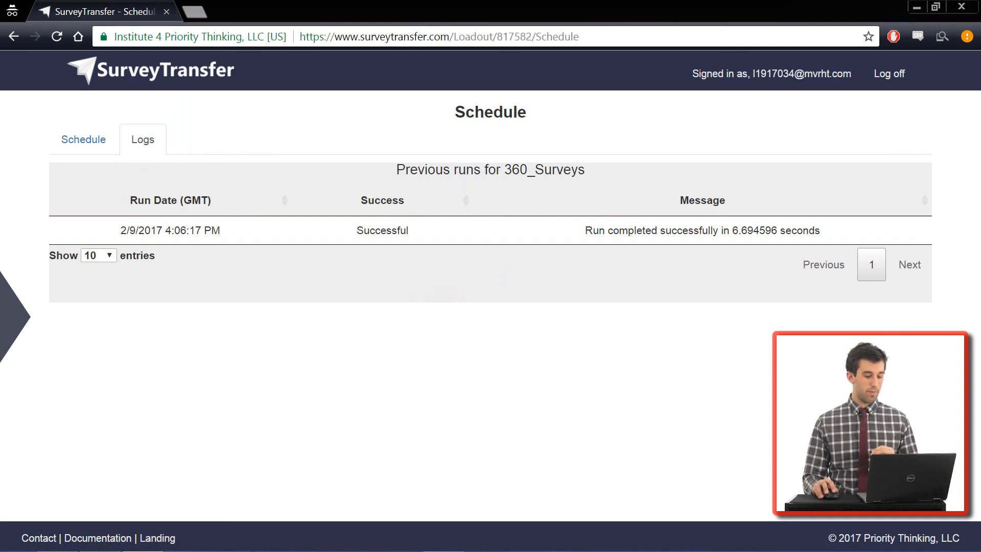
Switch to SQL Server Management Studio, add the query SELECT * FROM SG_Surveys above the table script, and execute only that query.
mouse_move(356, 549)
left_click(103, 536)
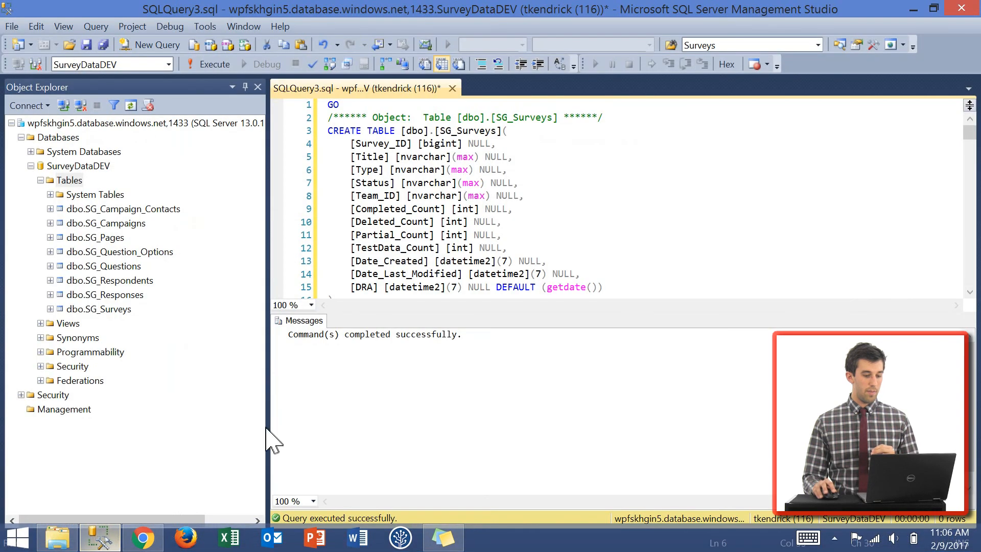
left_click(328, 104)
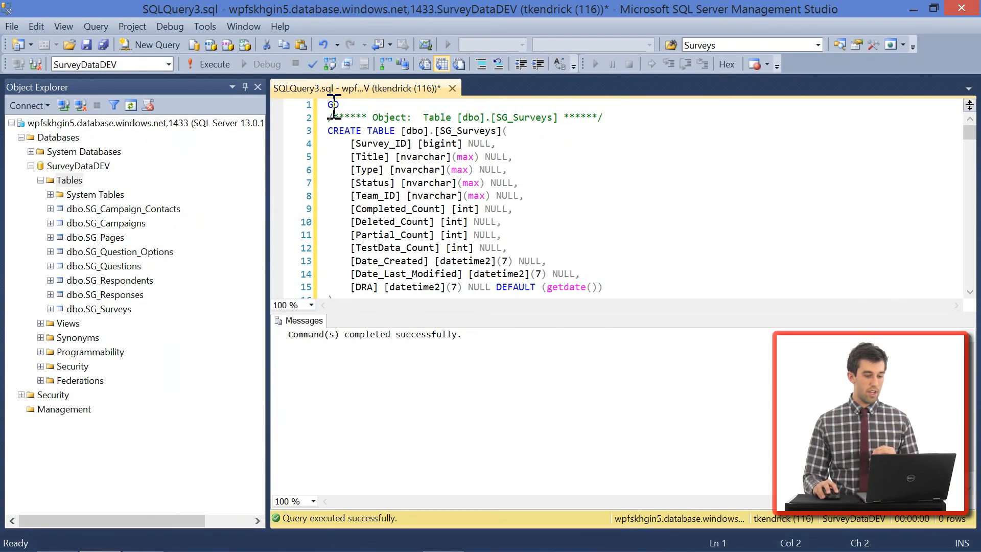
key("Return")
key("Return")
key("Up")
type("SELECT * ")
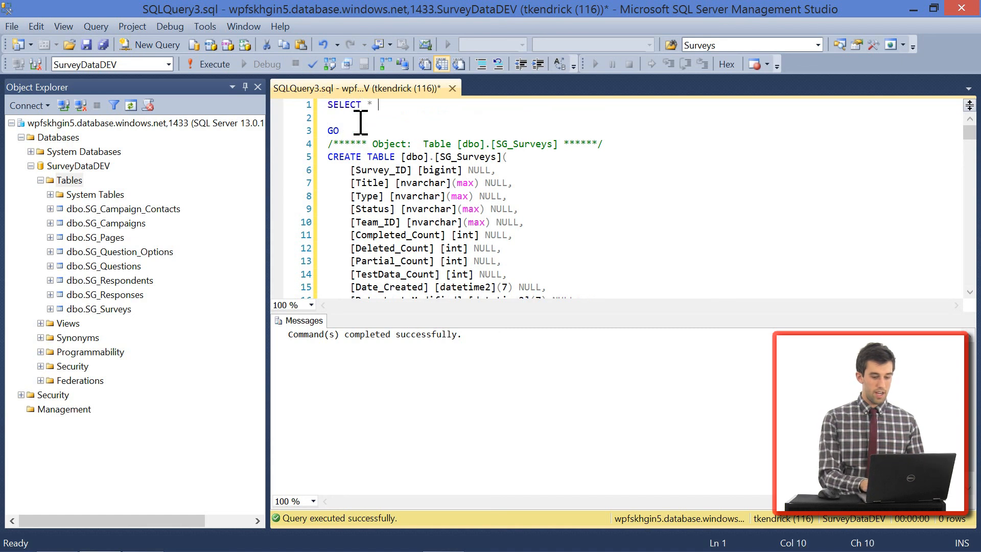
type("FROM SG_Surveys")
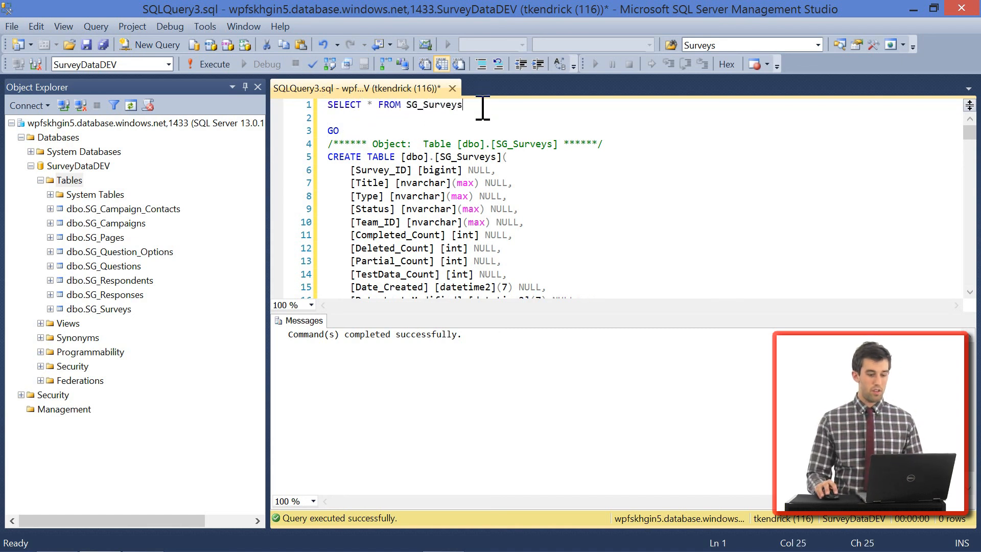
left_click_drag(482, 108, 315, 102)
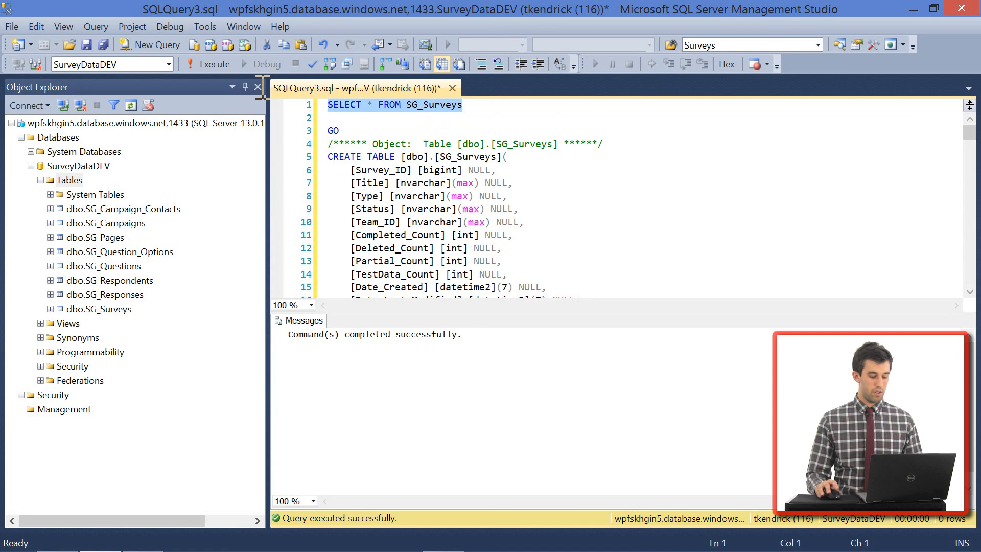
key("F5")
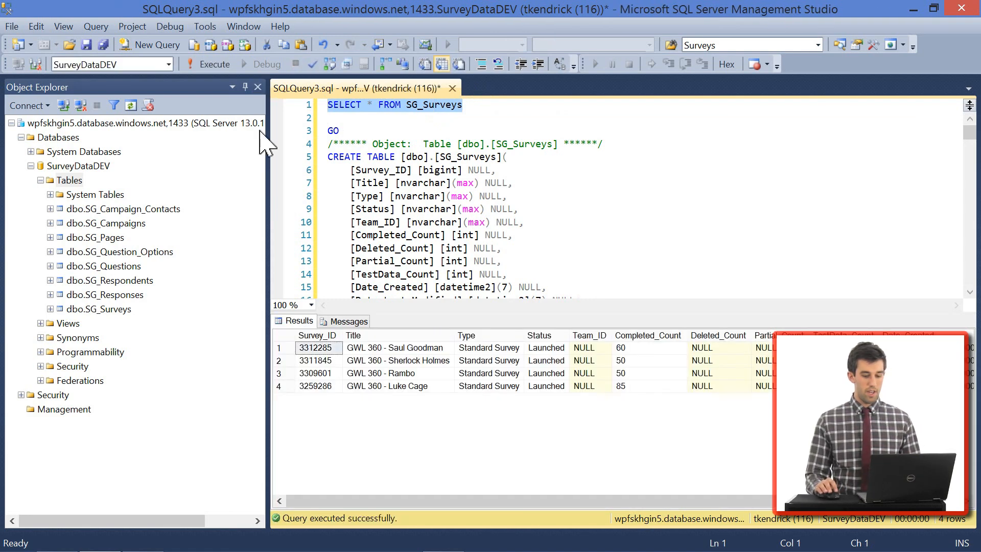